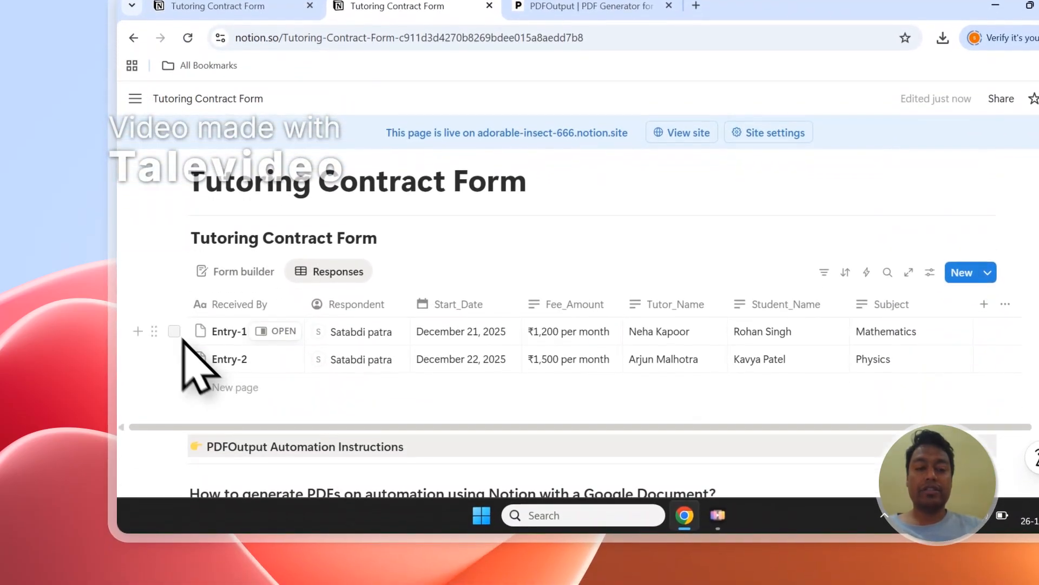
Review the two response entries in the Tutoring Contract Form database and the fields of its published form.
click(174, 331)
click(174, 359)
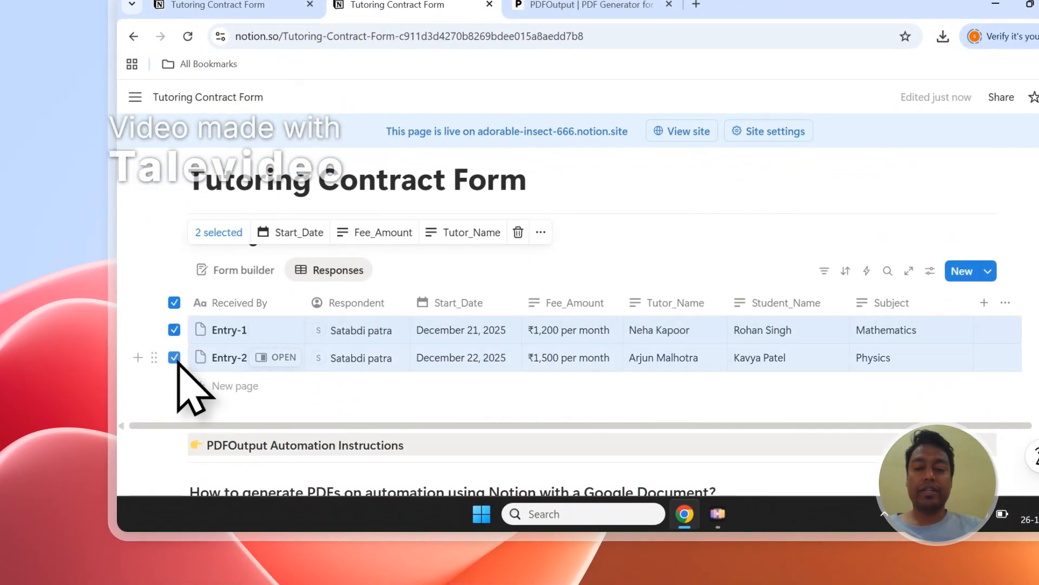
click(178, 305)
click(202, 4)
scroll(415, 353, up, 7)
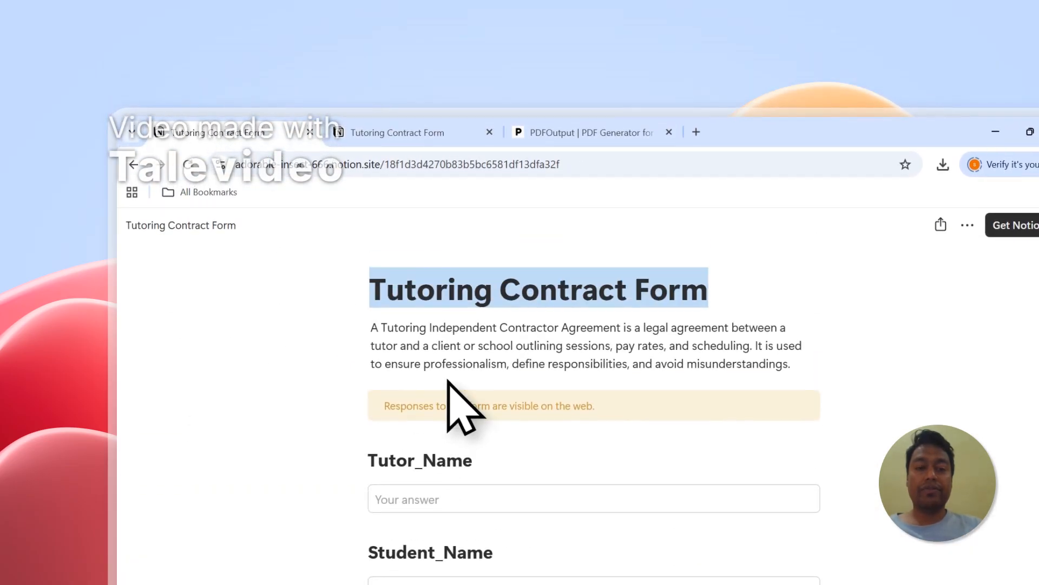
scroll(450, 390, down, 5)
click(413, 138)
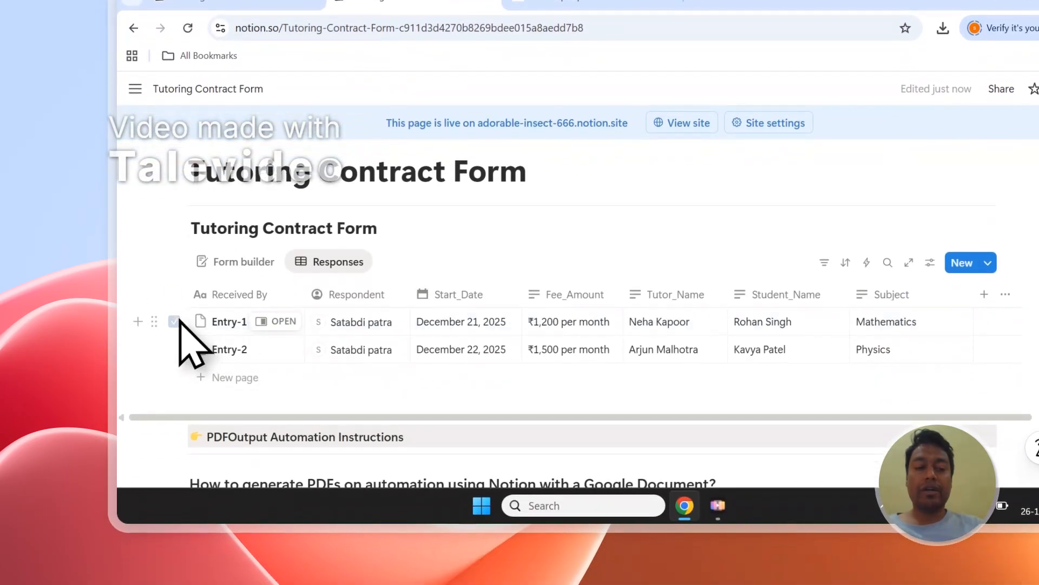
click(174, 458)
click(174, 349)
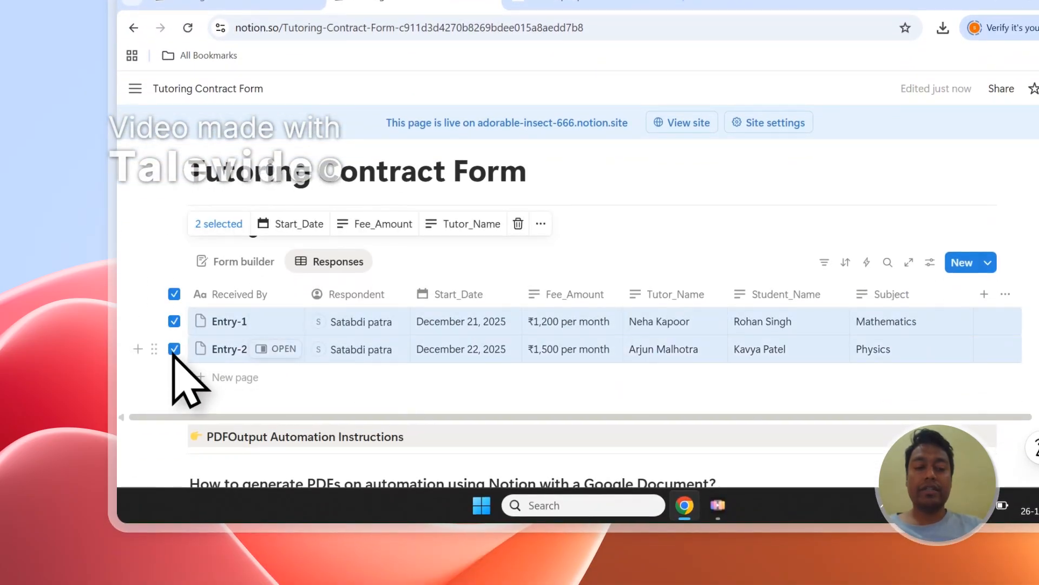
click(179, 297)
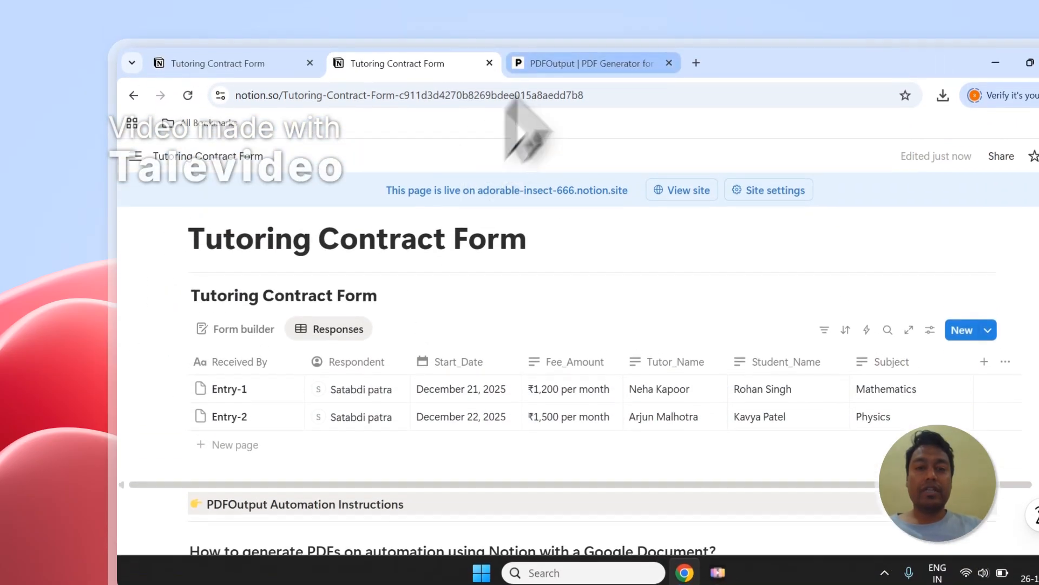
Switch to the PDFOutput website and read how it generates PDFs from Google Docs using a Notion database.
click(537, 4)
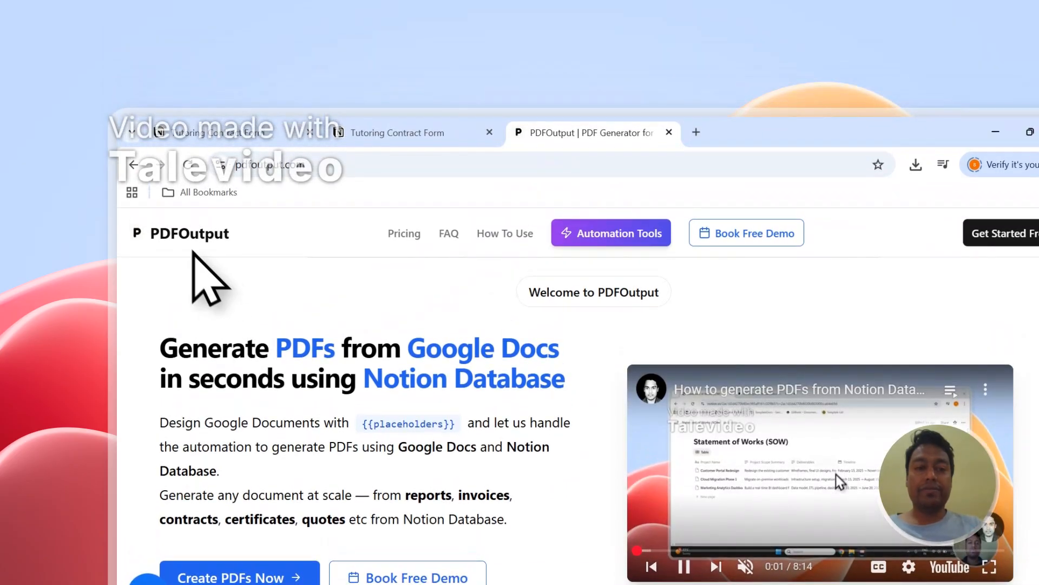
drag(276, 349, 301, 352)
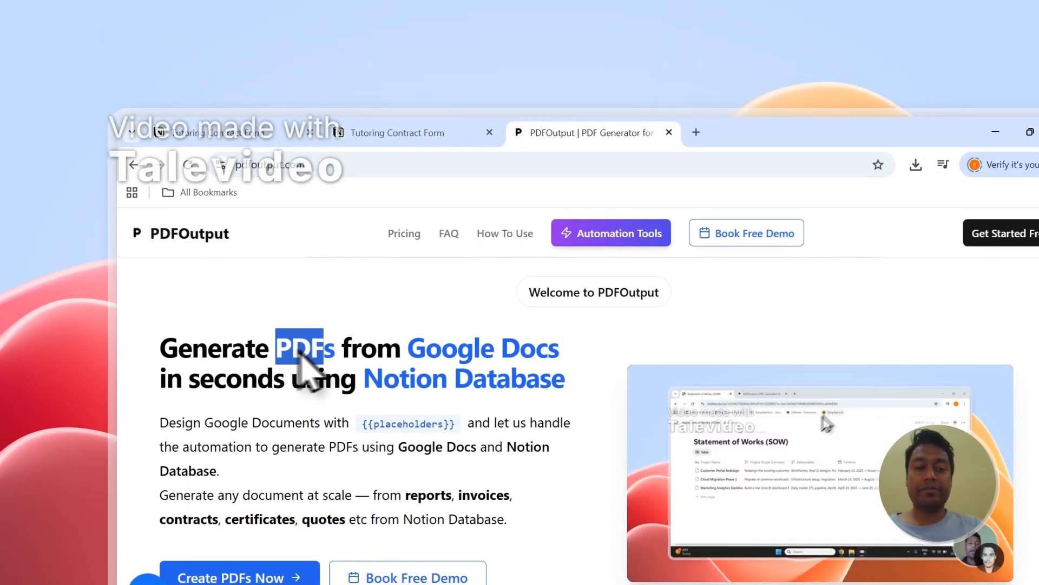
double_click(440, 355)
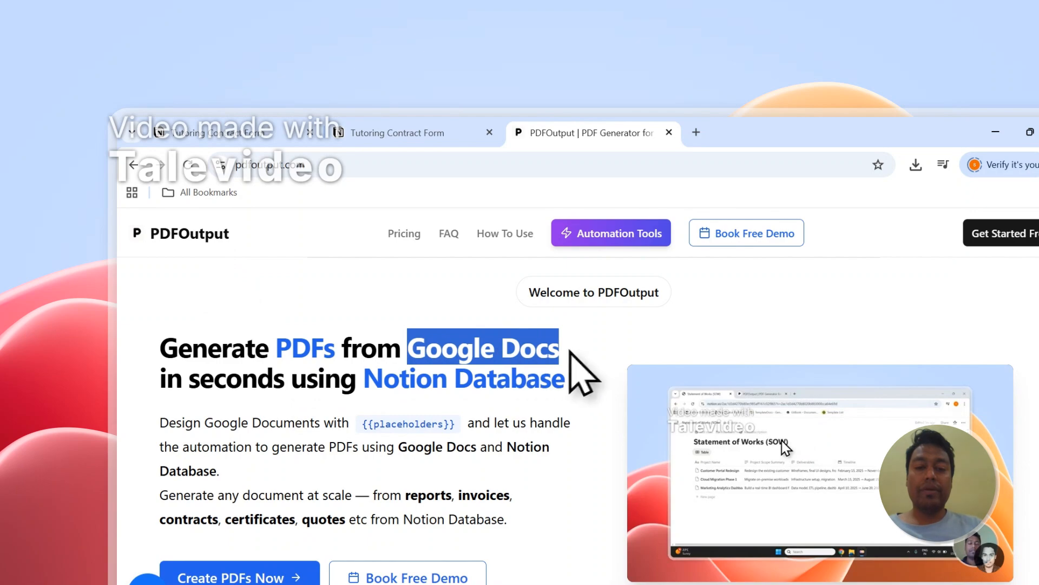
drag(373, 379, 565, 380)
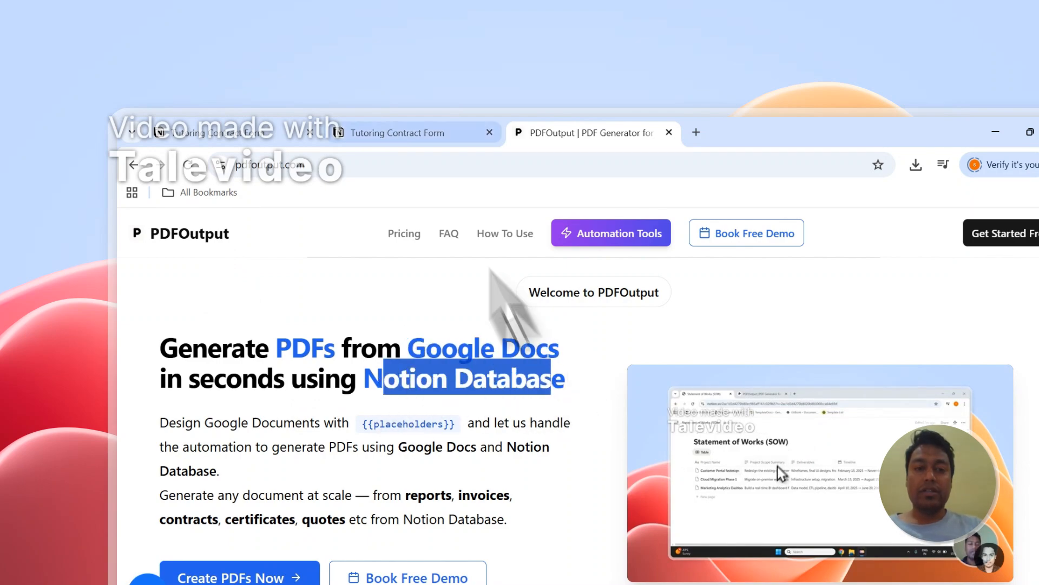
click(398, 132)
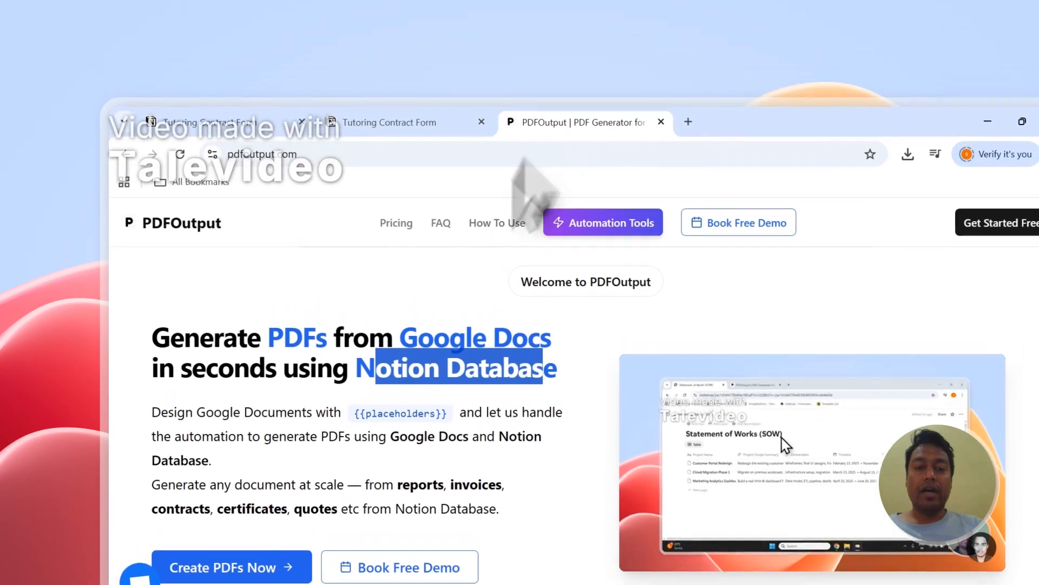
drag(409, 349, 529, 352)
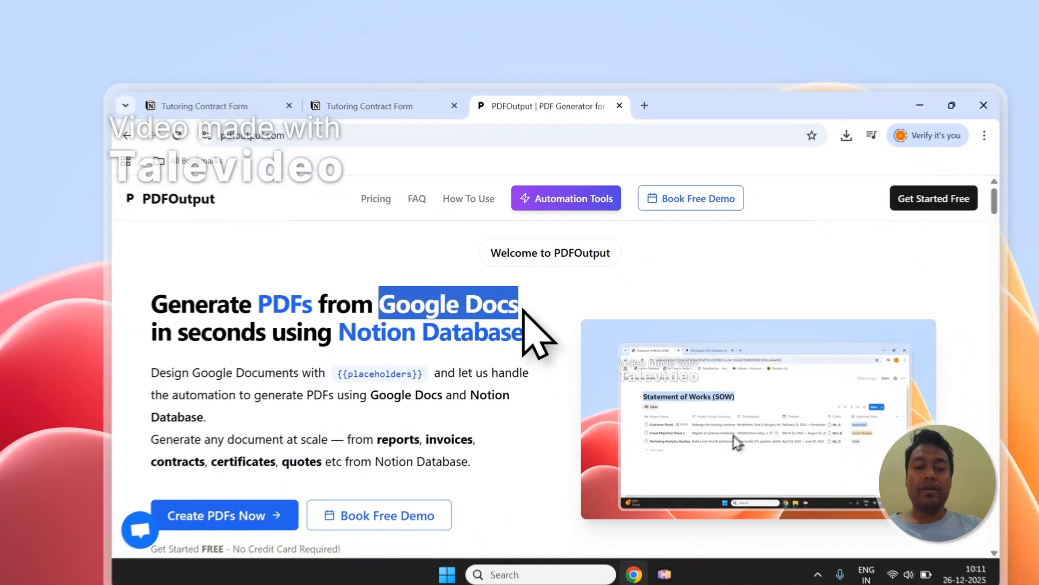
scroll(525, 323, down, 3)
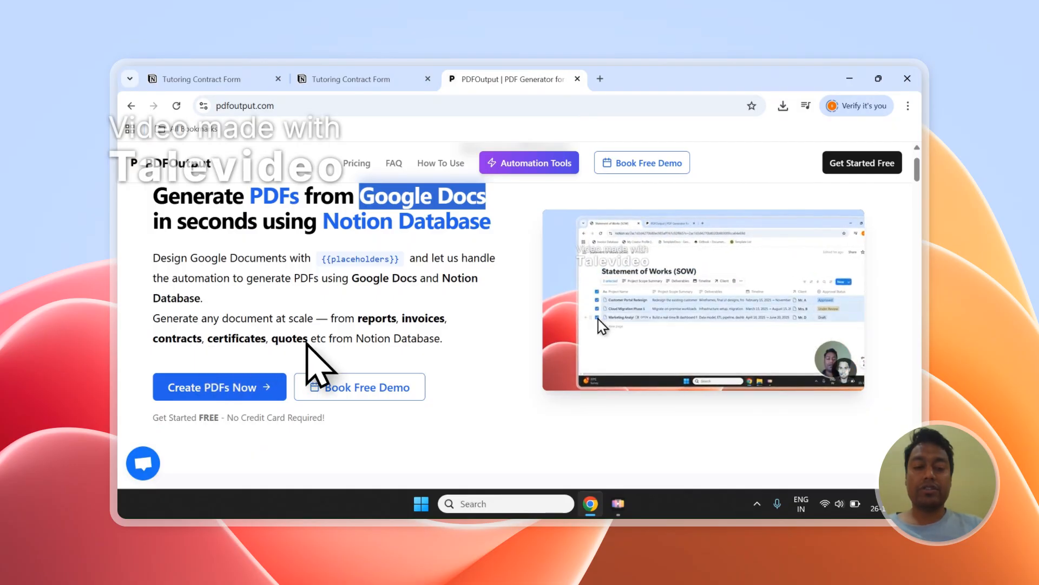
drag(306, 343, 359, 323)
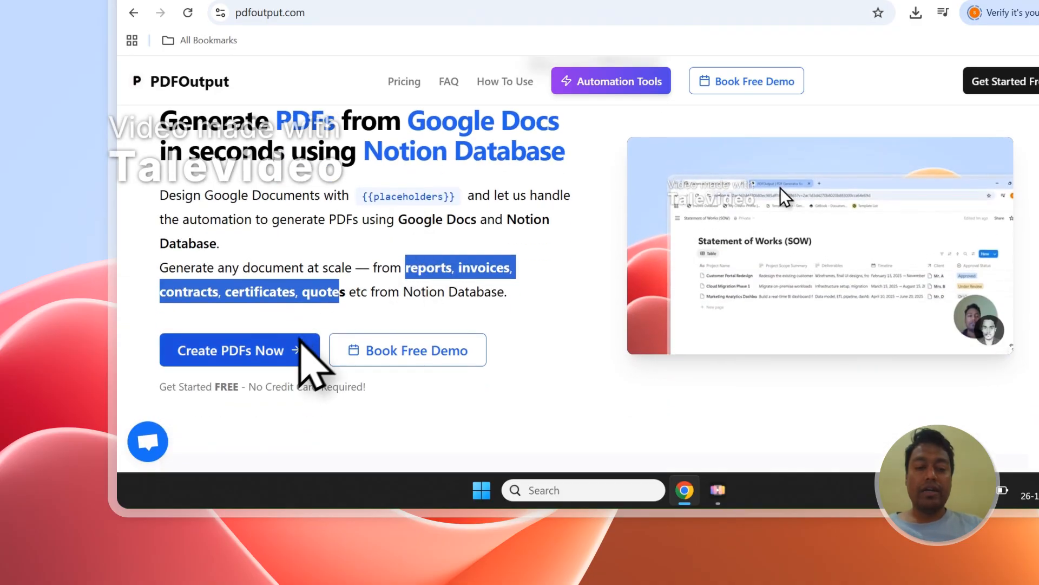
Start creating PDFs on PDFOutput by signing in with the Google account and granting the requested access.
click(300, 341)
click(549, 264)
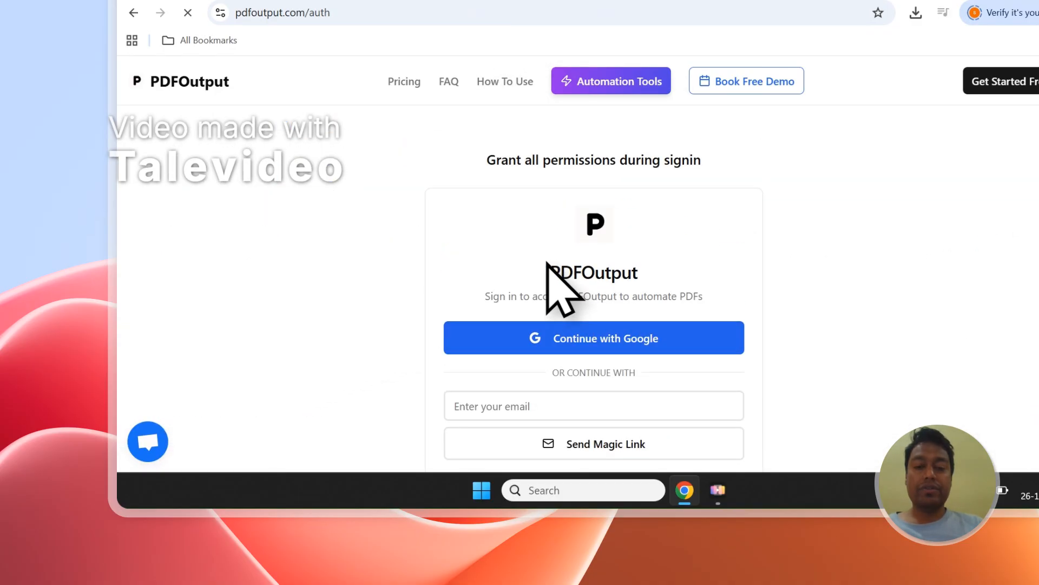
click(726, 298)
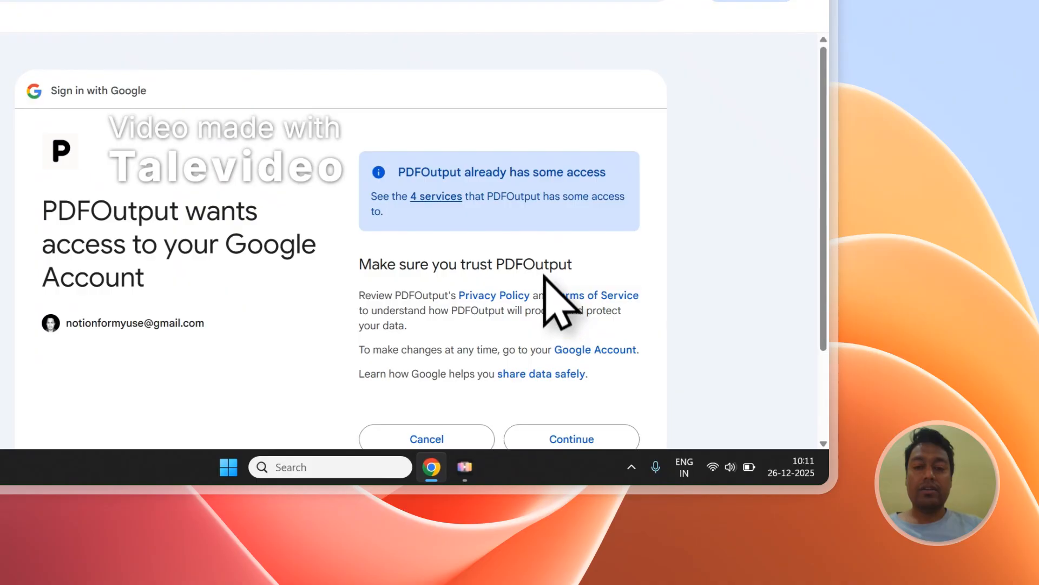
click(571, 440)
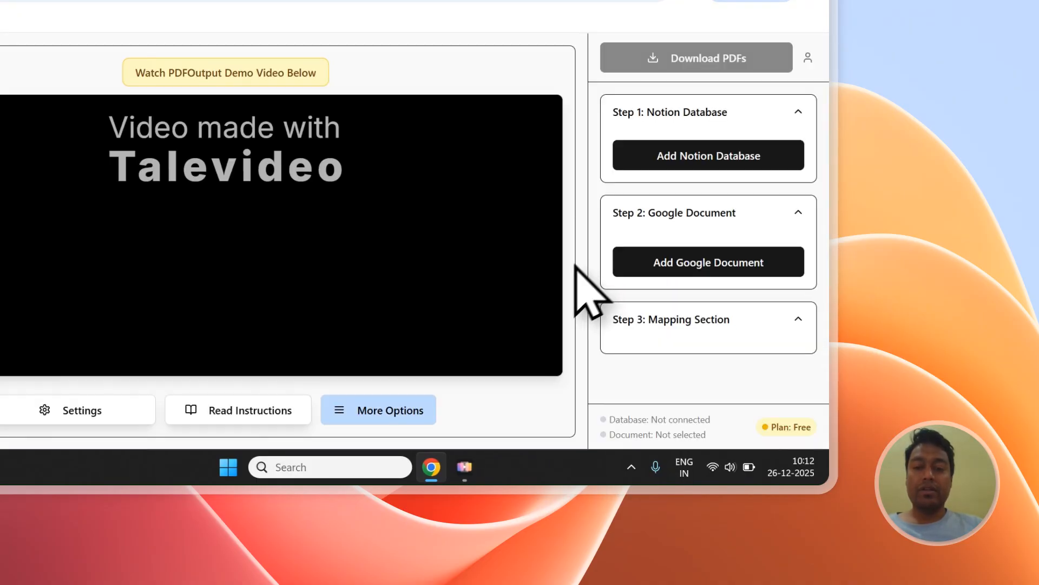
Return to the Notion page and copy its title, "Tutoring Contract Form".
click(150, 105)
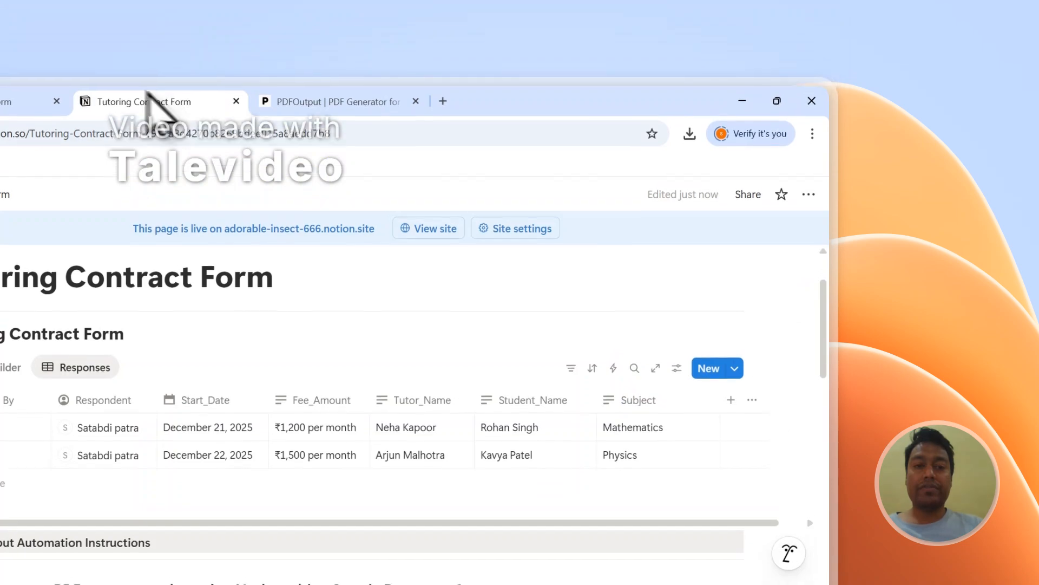
scroll(136, 303, up, 2)
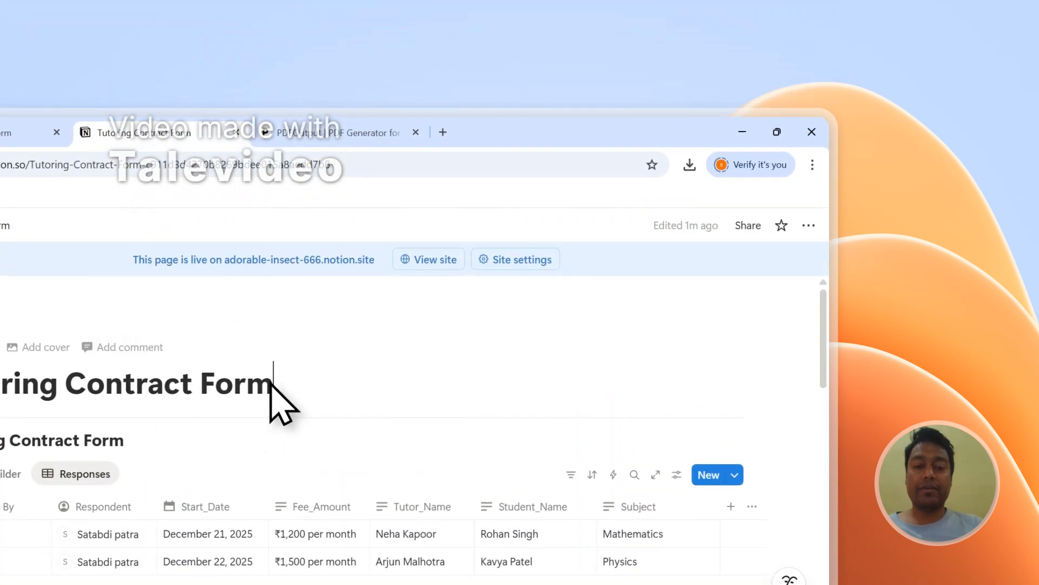
drag(273, 401, 0, 386)
key(cmd+c)
Start adding a Notion database in PDFOutput and copy the Tutoring Contract Form page title again from Notion.
click(282, 127)
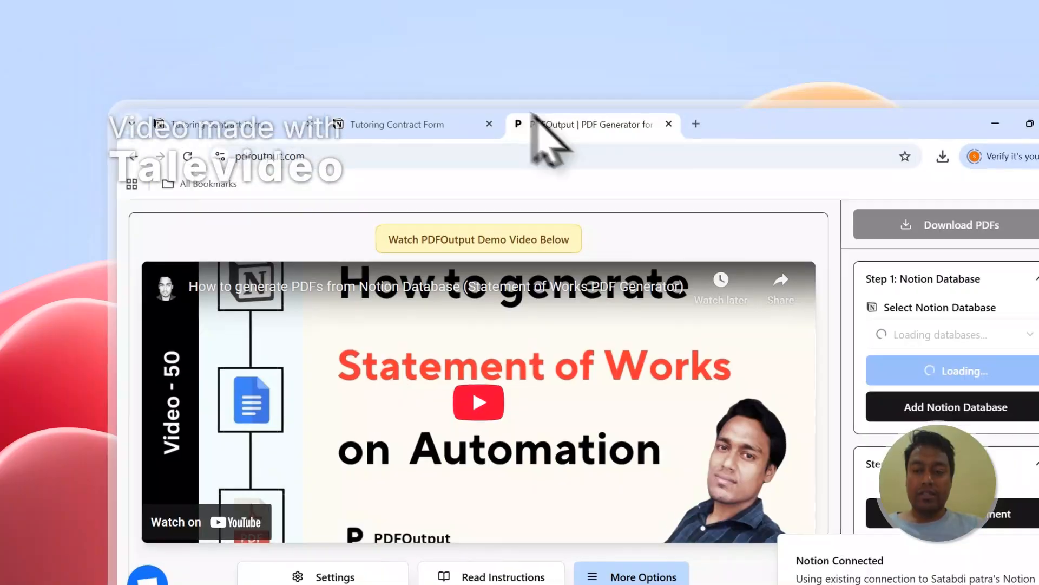
click(952, 407)
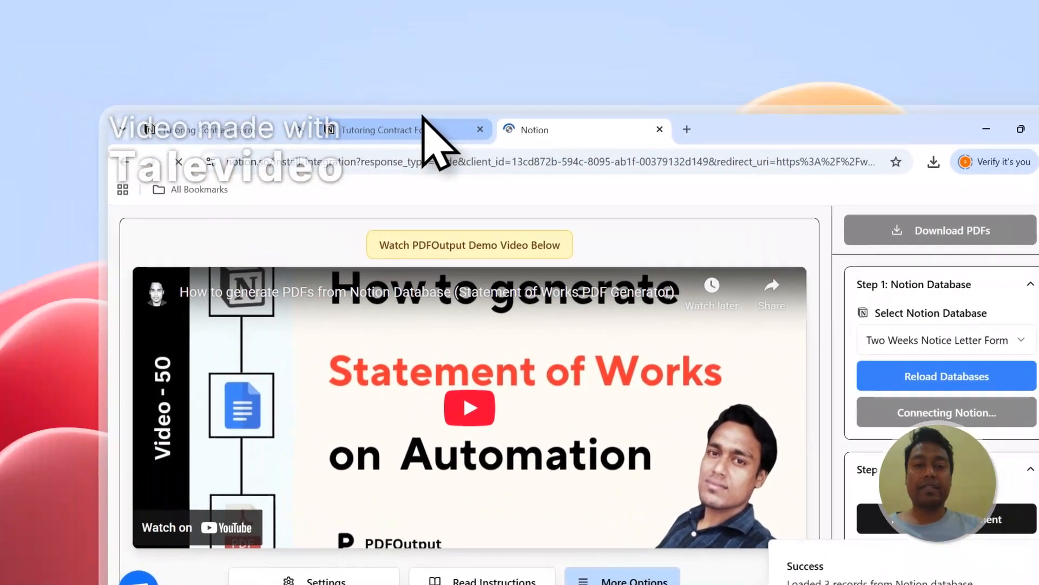
click(184, 52)
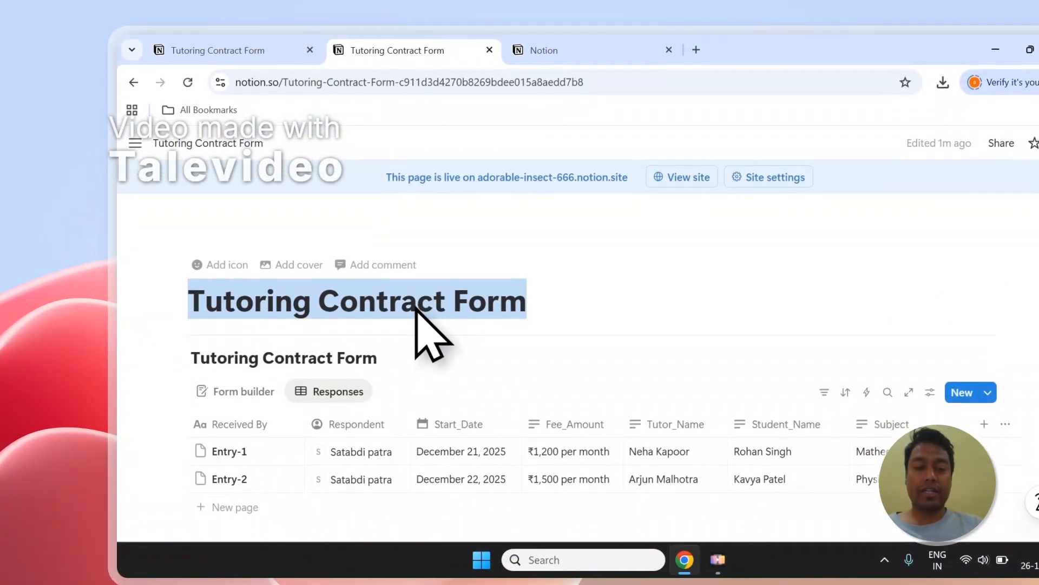
right_click(417, 396)
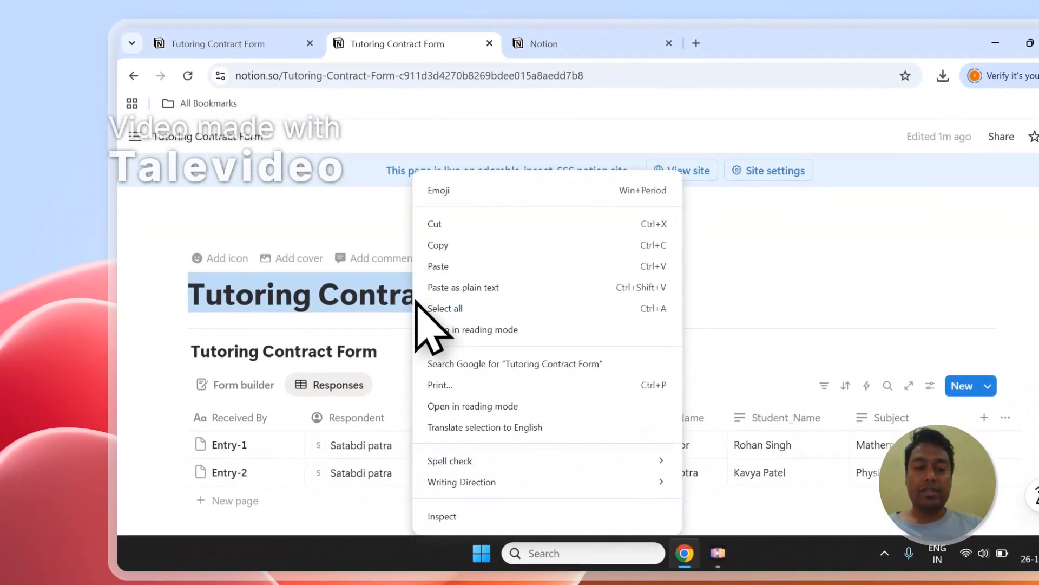
click(452, 246)
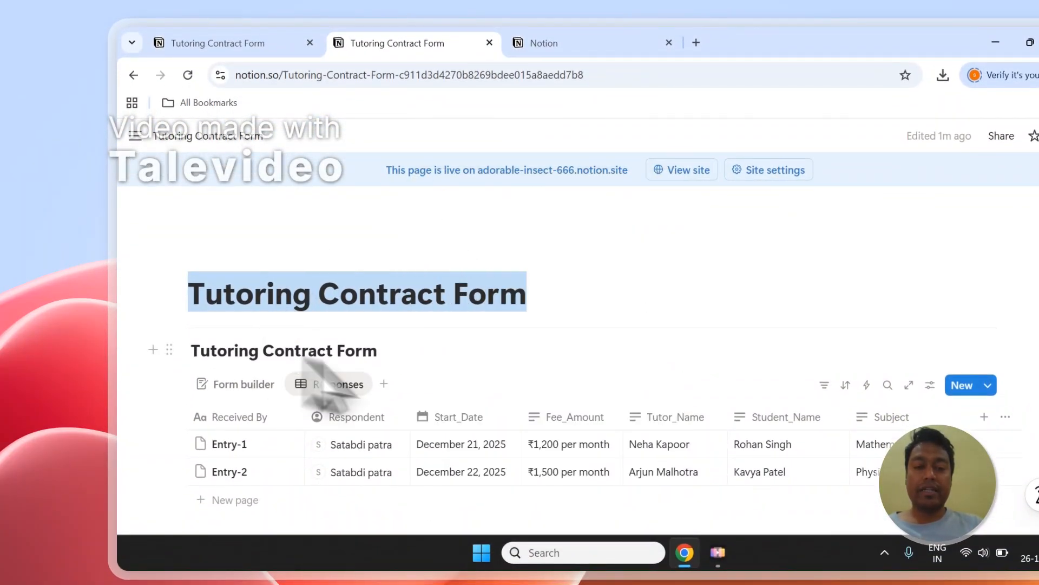
In the Notion authorization, search the pages for "Tutoring Contract Form" and add the top-level page to PDFOutput's access.
click(543, 42)
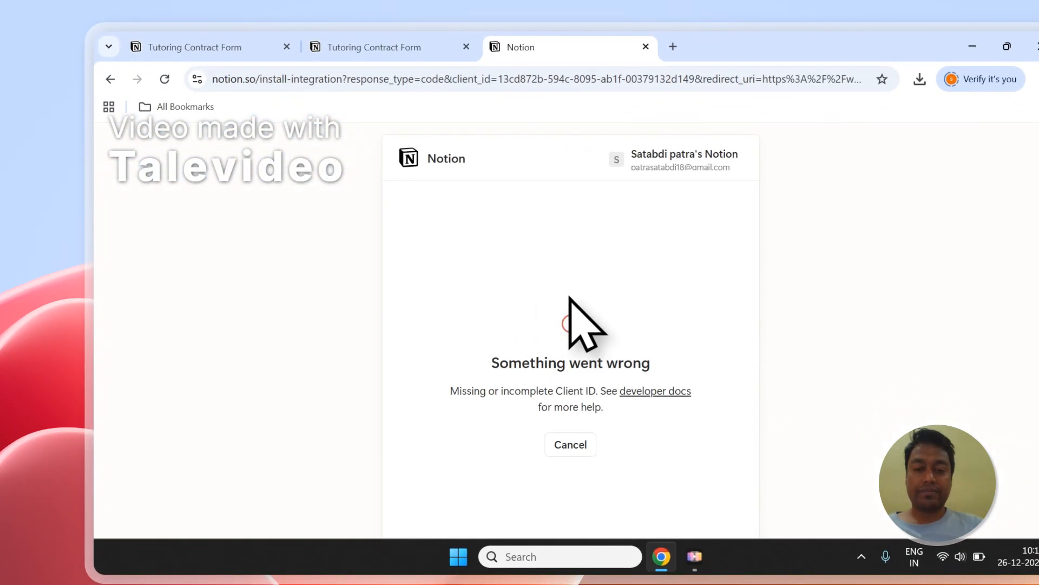
click(693, 456)
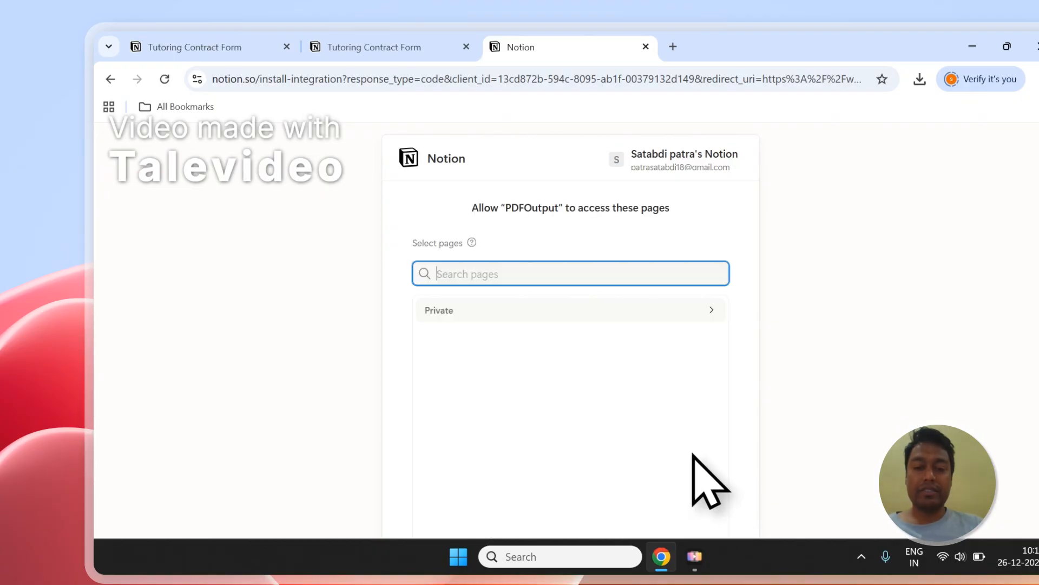
right_click(458, 277)
click(479, 367)
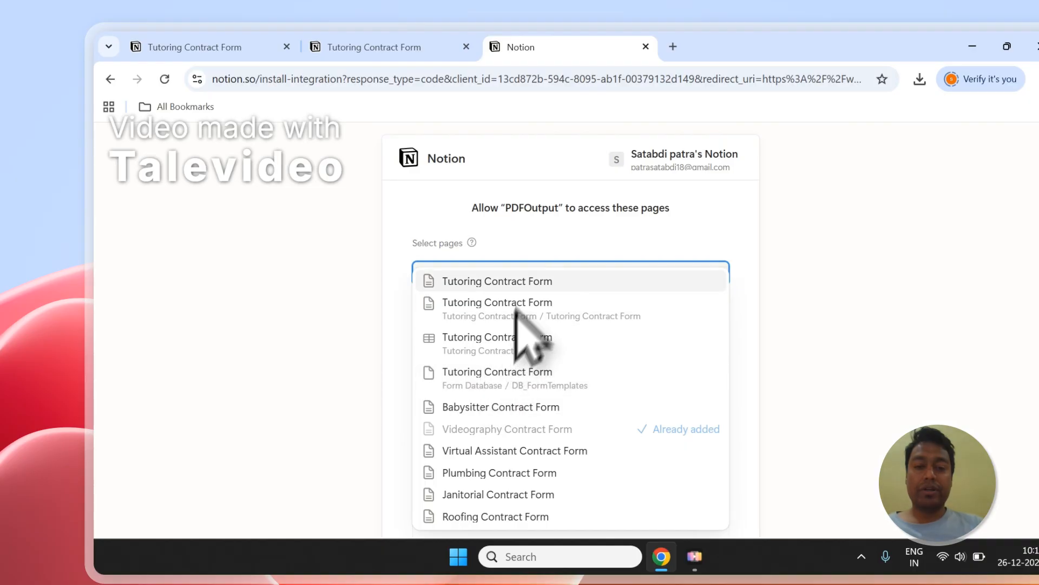
click(528, 284)
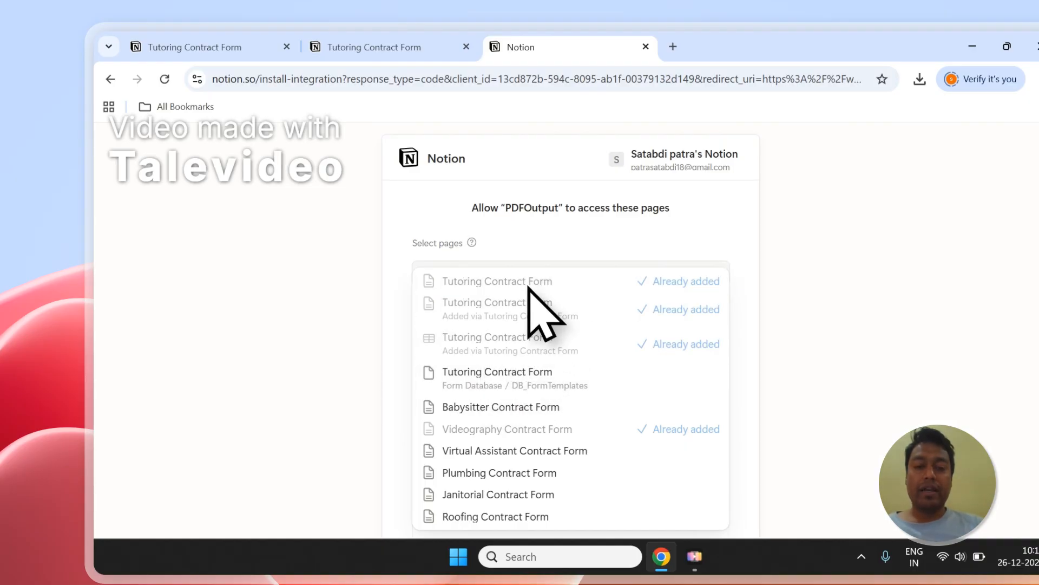
click(606, 230)
Allow PDFOutput to access the selected Notion pages.
scroll(592, 261, down, 2)
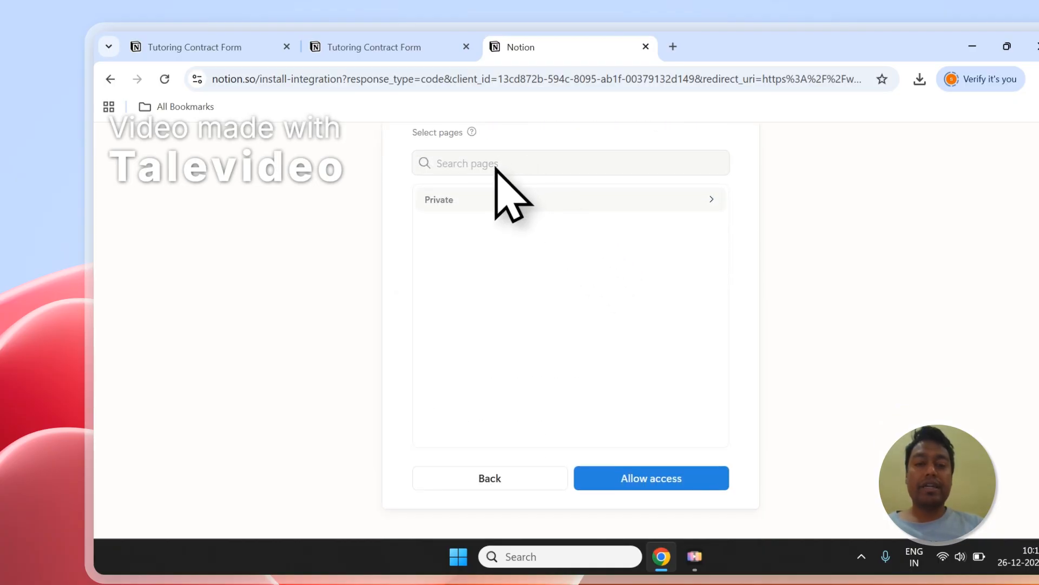
click(495, 167)
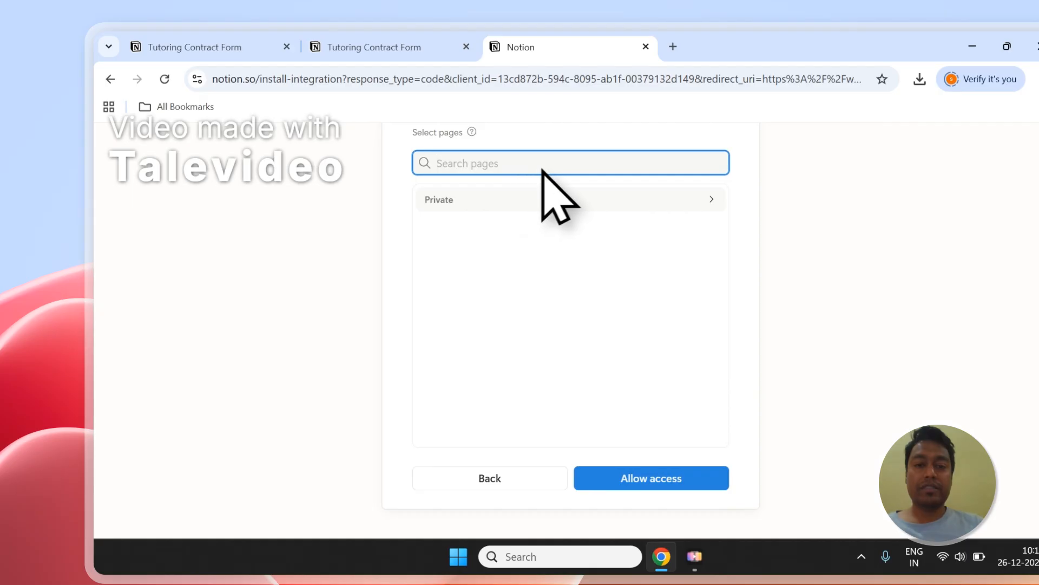
click(685, 487)
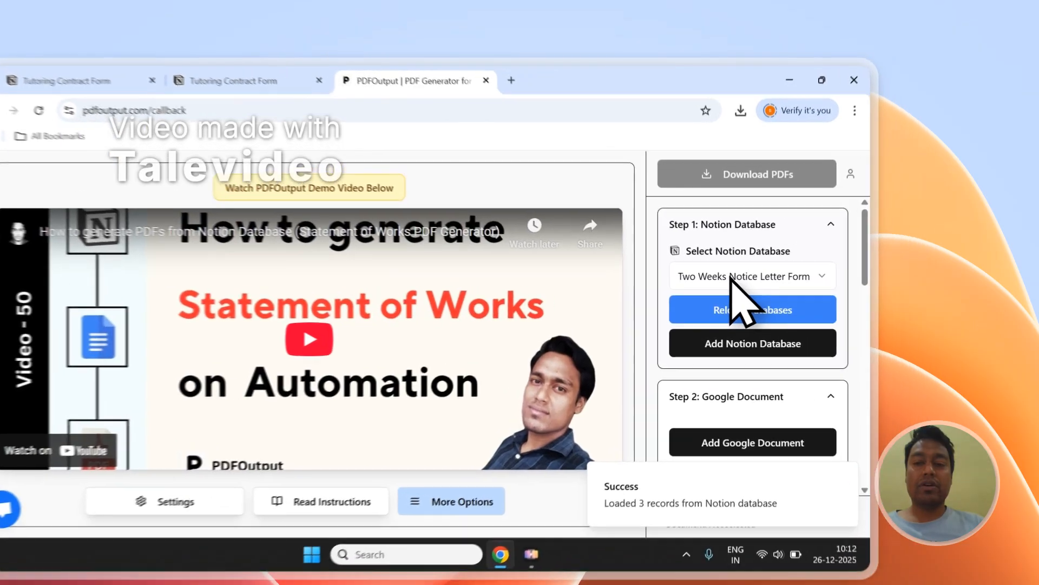
Reload the connected Notion databases until Tutoring Contract Form is offered, and check that it is the selected database.
click(797, 254)
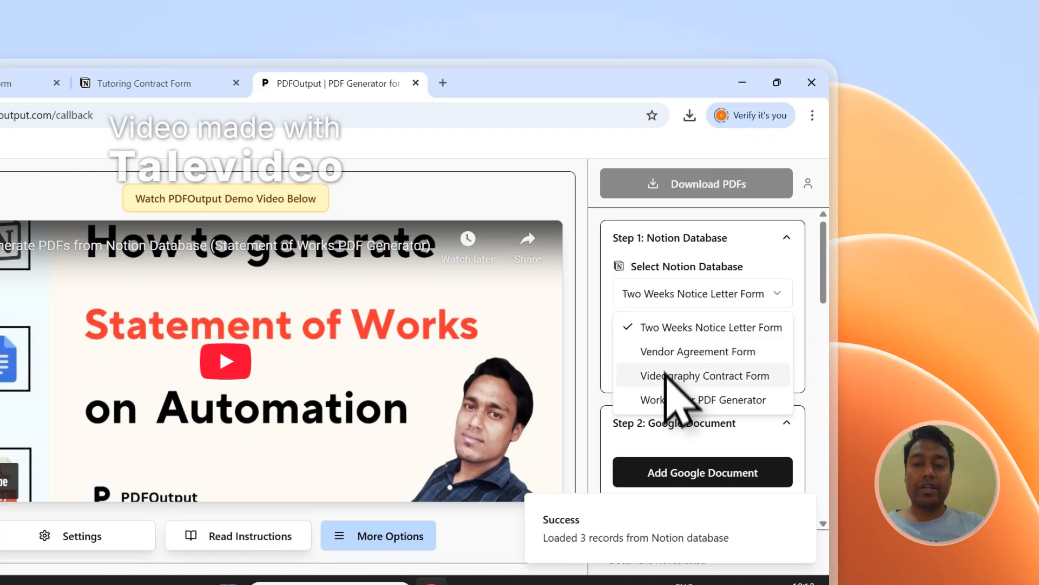
click(677, 293)
click(689, 327)
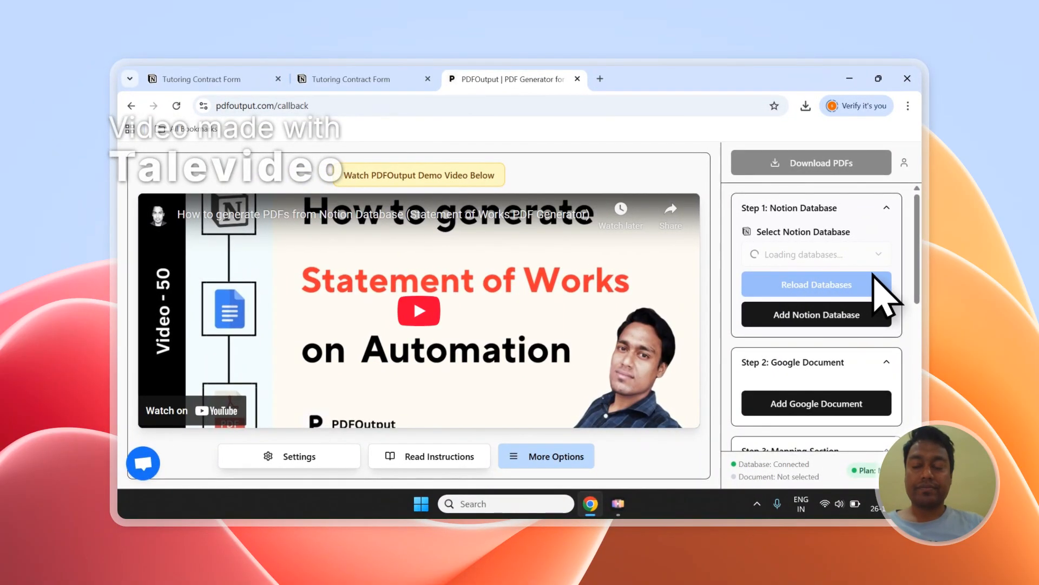
click(873, 262)
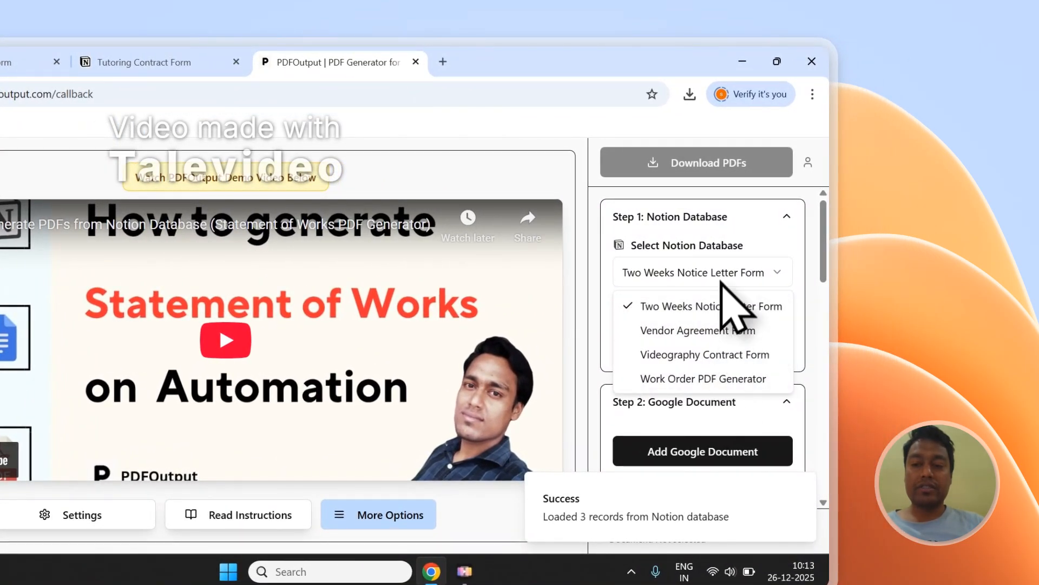
click(712, 304)
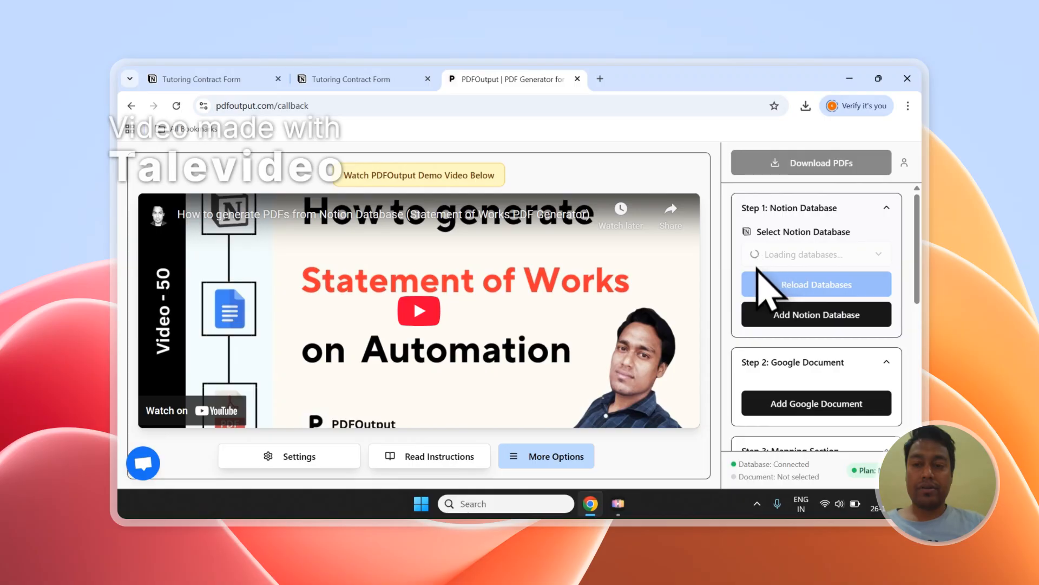
click(774, 285)
click(804, 254)
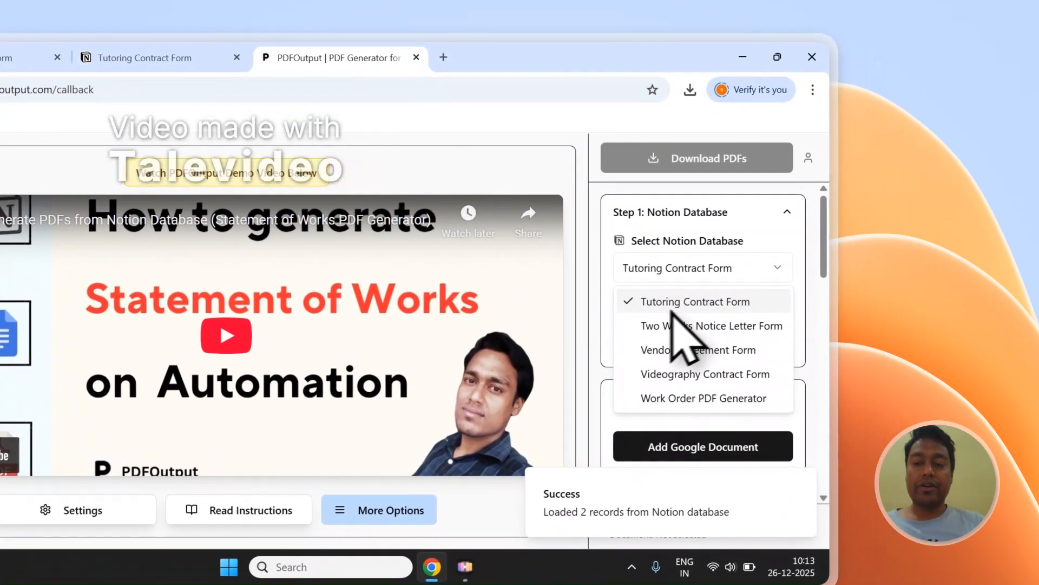
Keep Tutoring Contract Form as the Notion database and look through its properties available for copying.
click(677, 305)
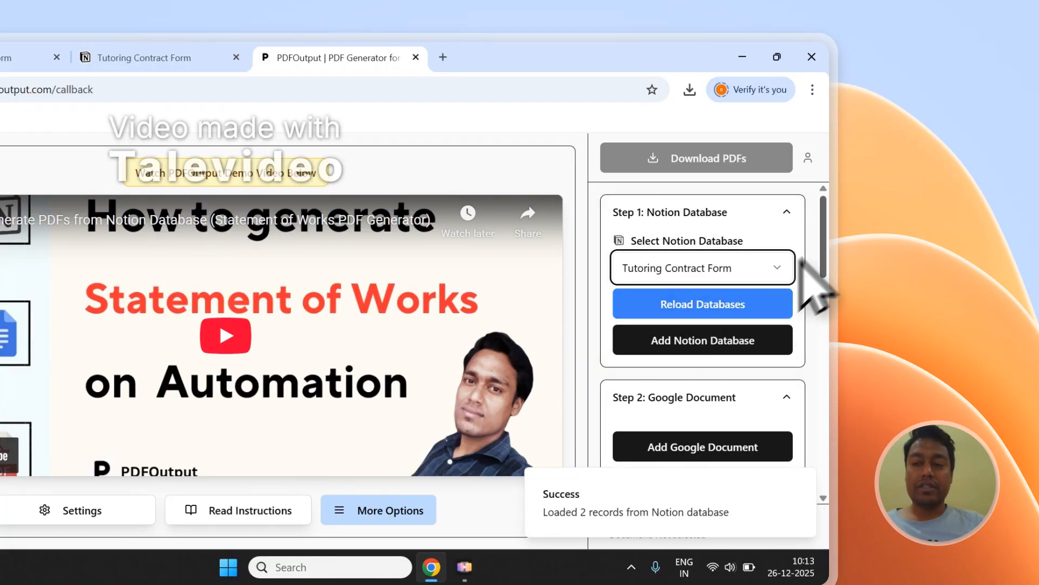
scroll(801, 260, down, 10)
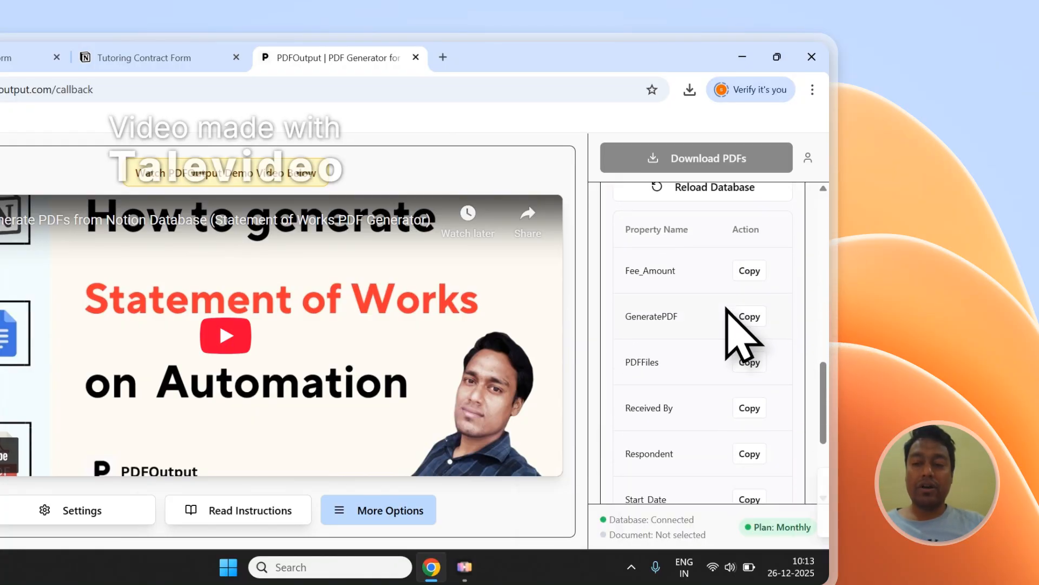
scroll(753, 285, down, 3)
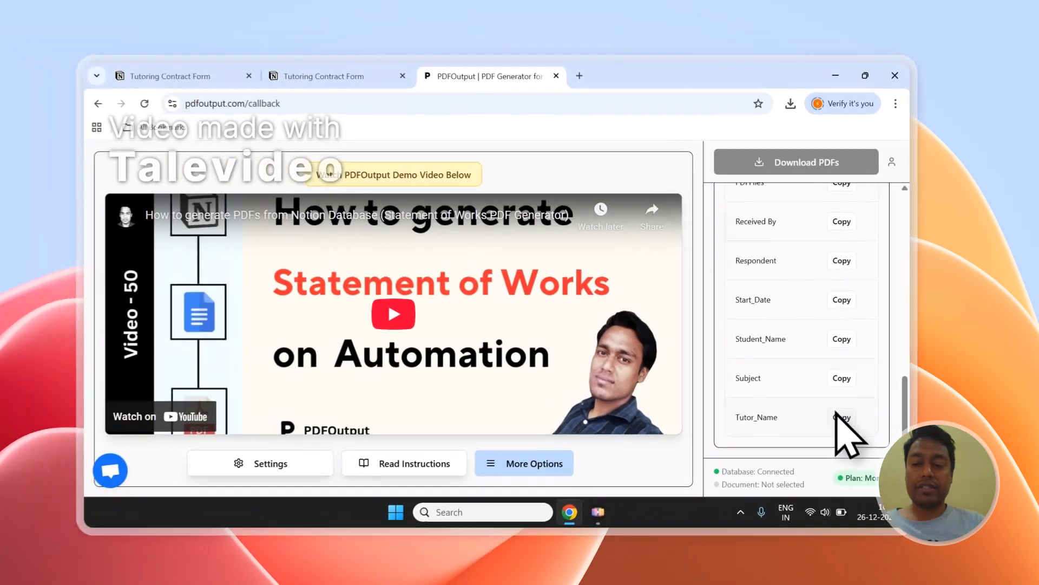
scroll(747, 462, up, 1)
scroll(852, 419, up, 4)
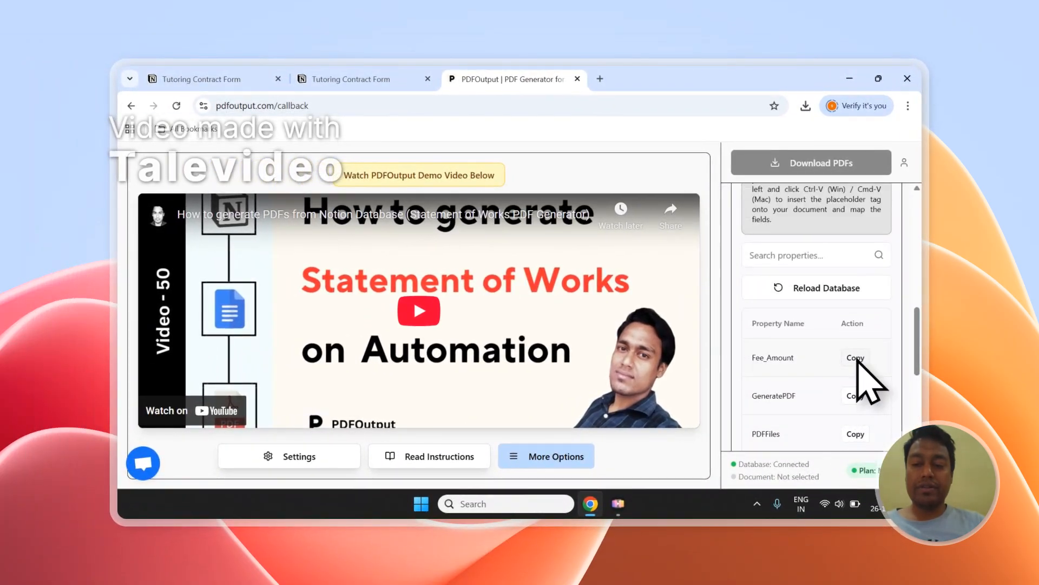
scroll(858, 362, up, 10)
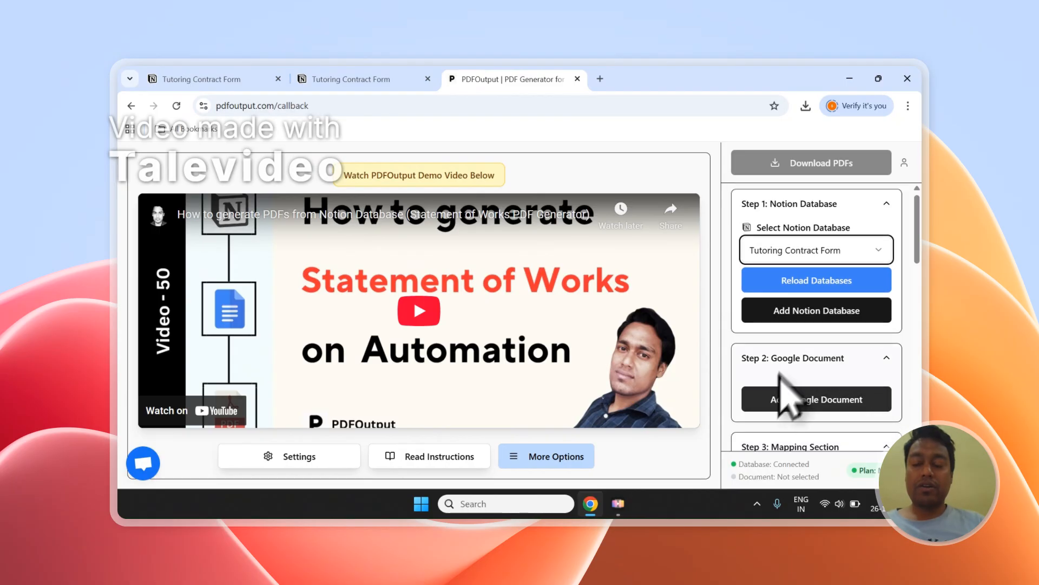
scroll(780, 372, down, 1)
click(812, 341)
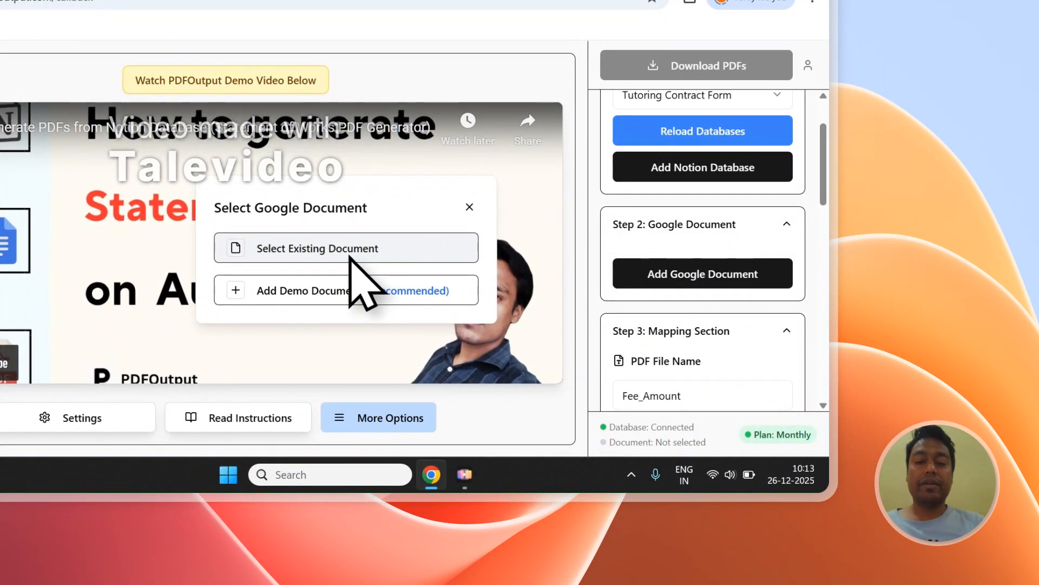
click(349, 250)
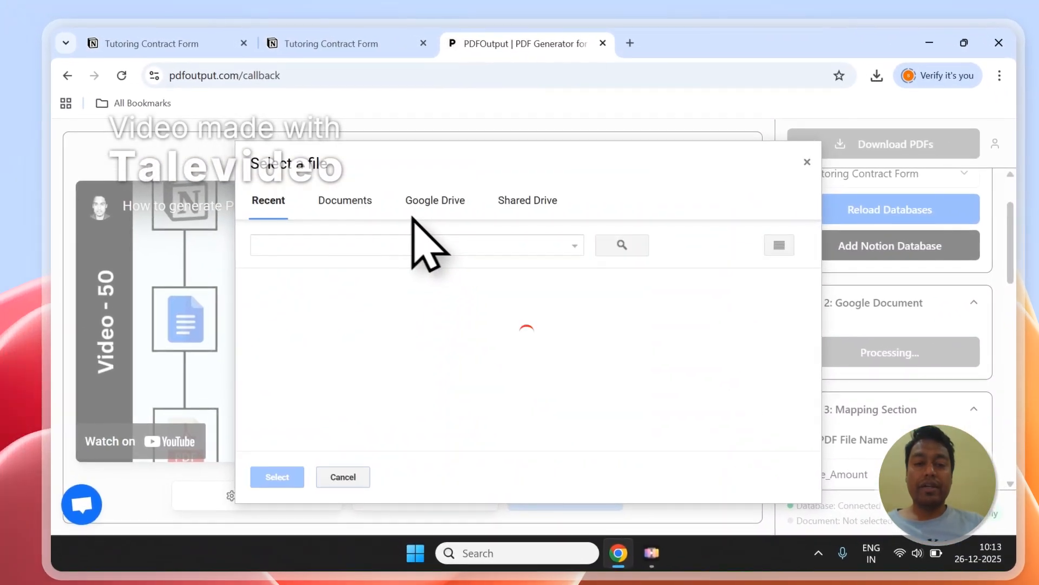
click(365, 212)
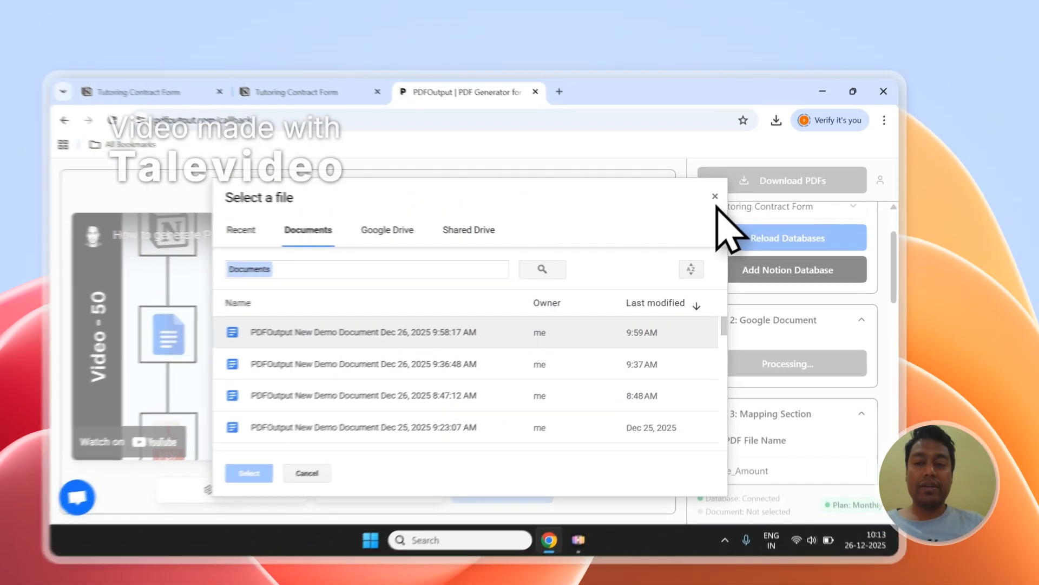
click(748, 178)
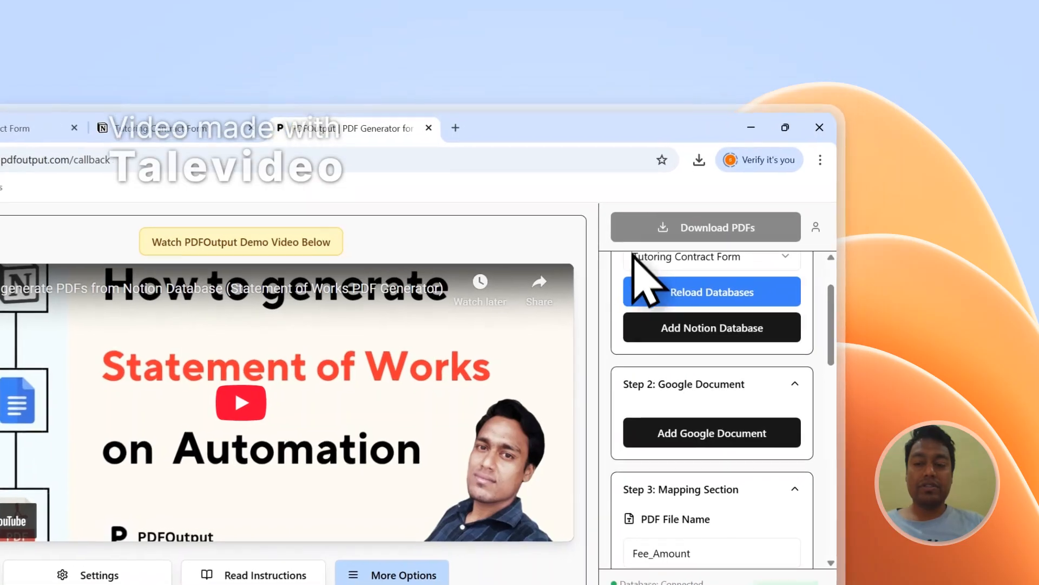
Add a demo document as the Google document and delete its introductory text above the Placeholders heading.
click(775, 336)
click(323, 465)
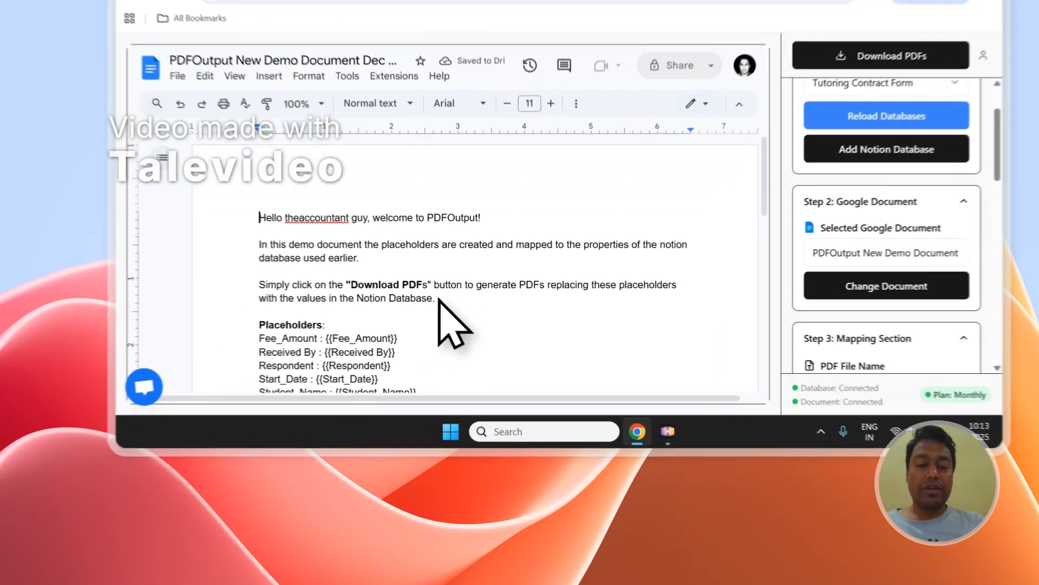
drag(406, 384, 246, 308)
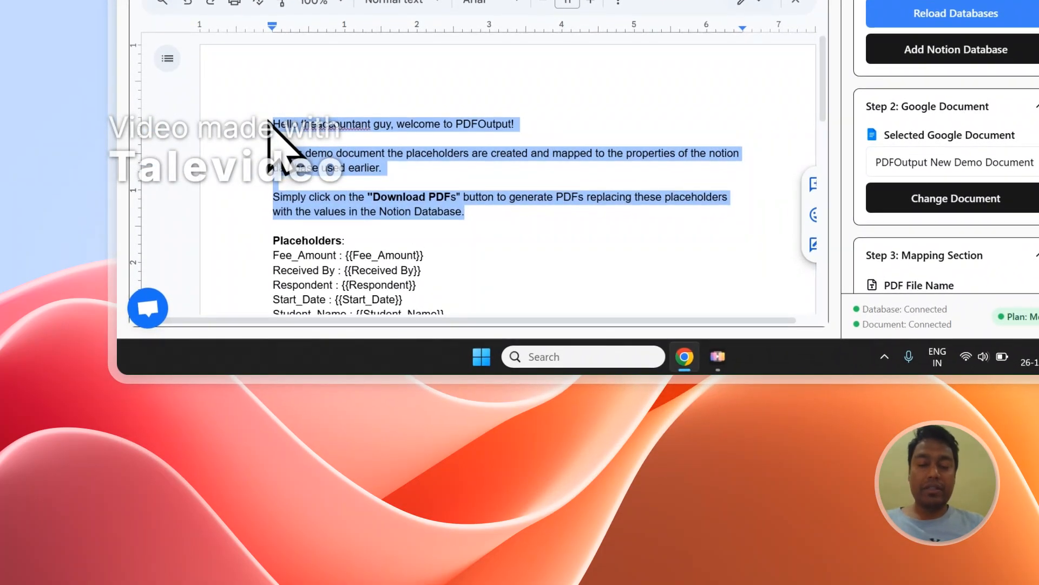
key(Delete)
key(Delete)
key(Delete)
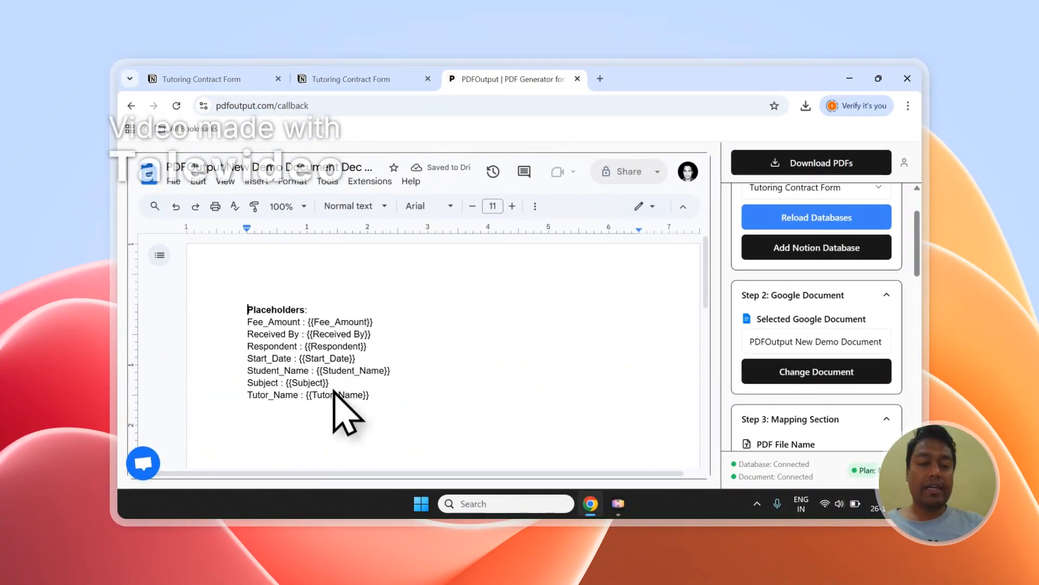
Compare the placeholders in the demo document with the property columns of the Tutoring Contract Form responses in Notion.
click(352, 79)
scroll(466, 341, down, 2)
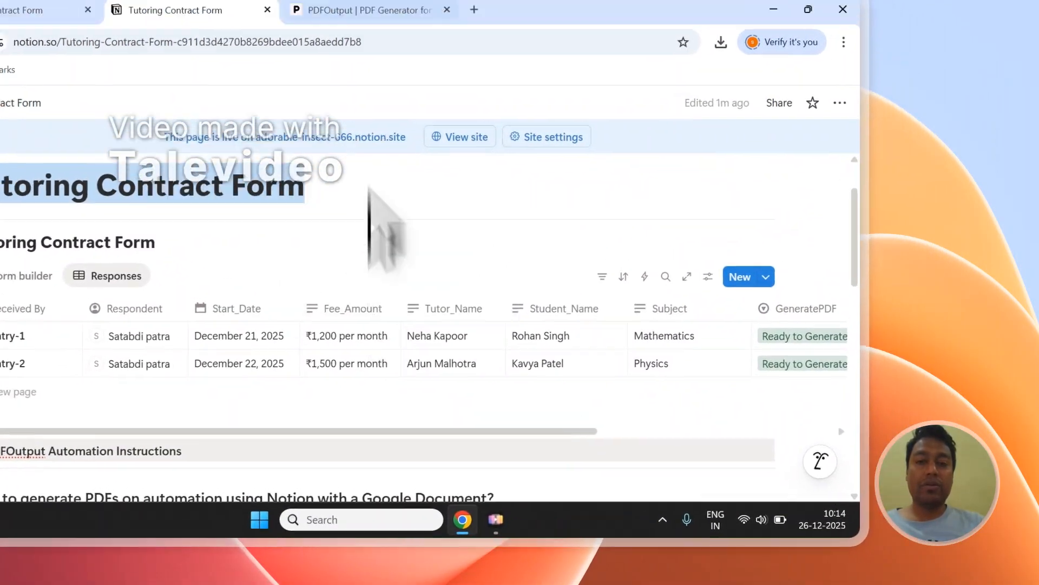
click(348, 11)
drag(124, 302, 201, 301)
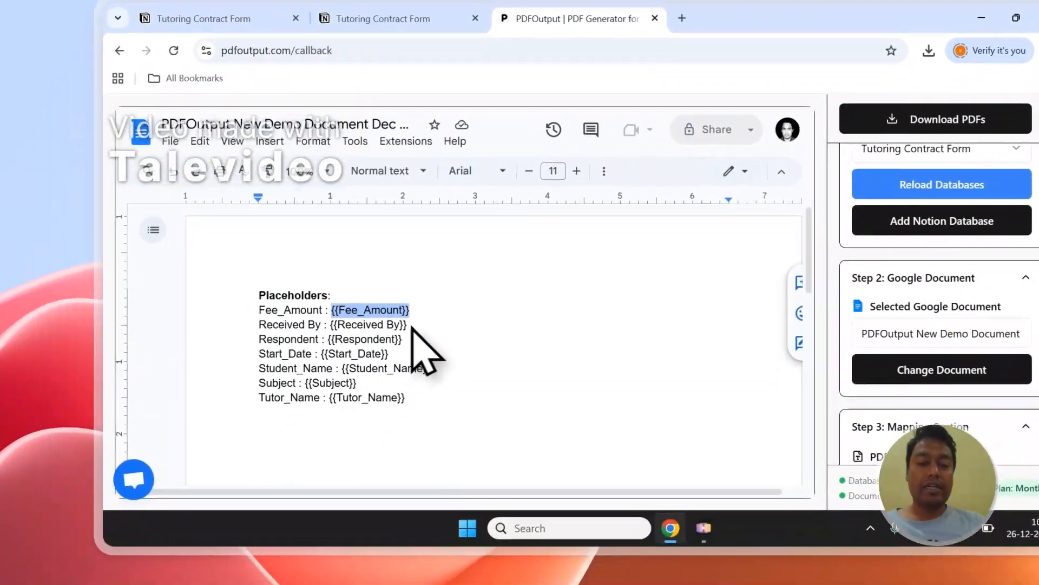
drag(353, 439, 278, 439)
drag(335, 468, 284, 468)
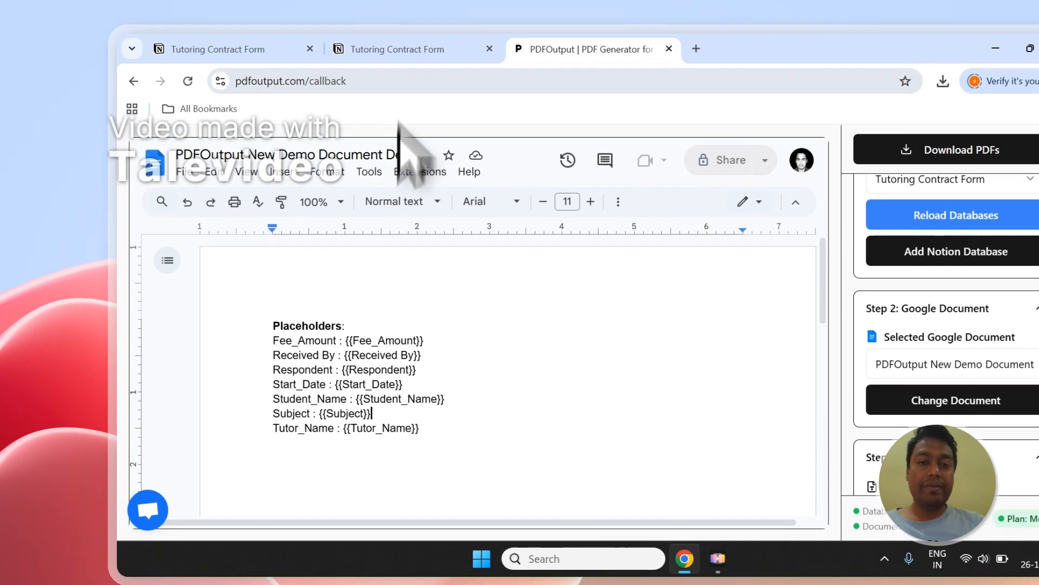
click(390, 46)
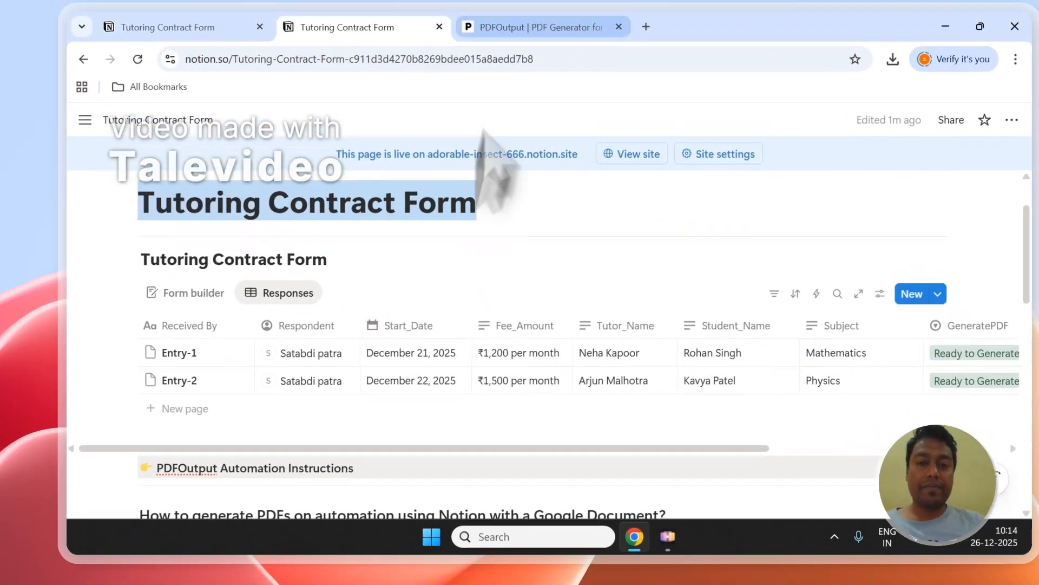
click(509, 26)
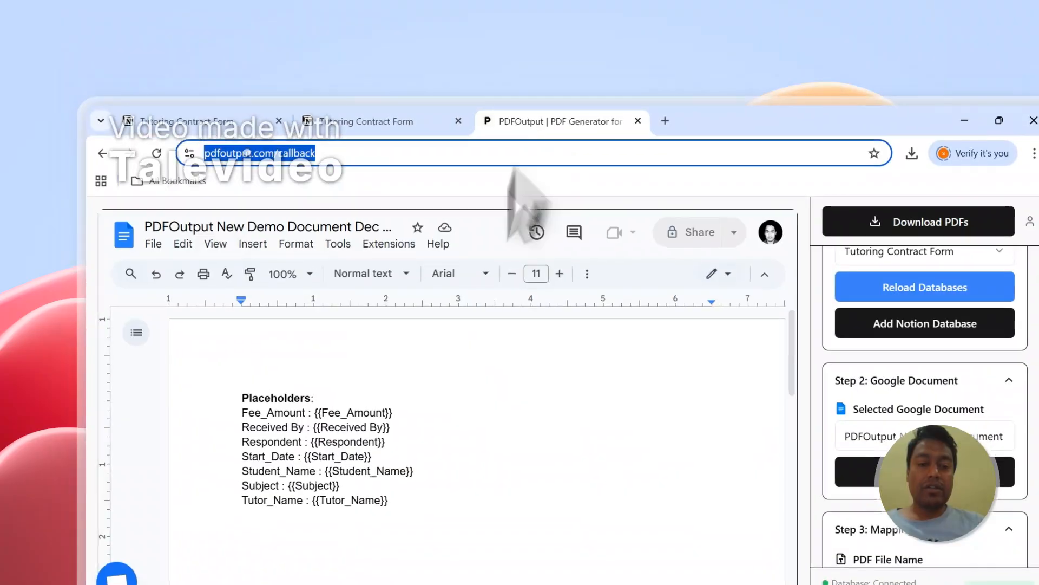
drag(424, 299, 374, 301)
click(419, 7)
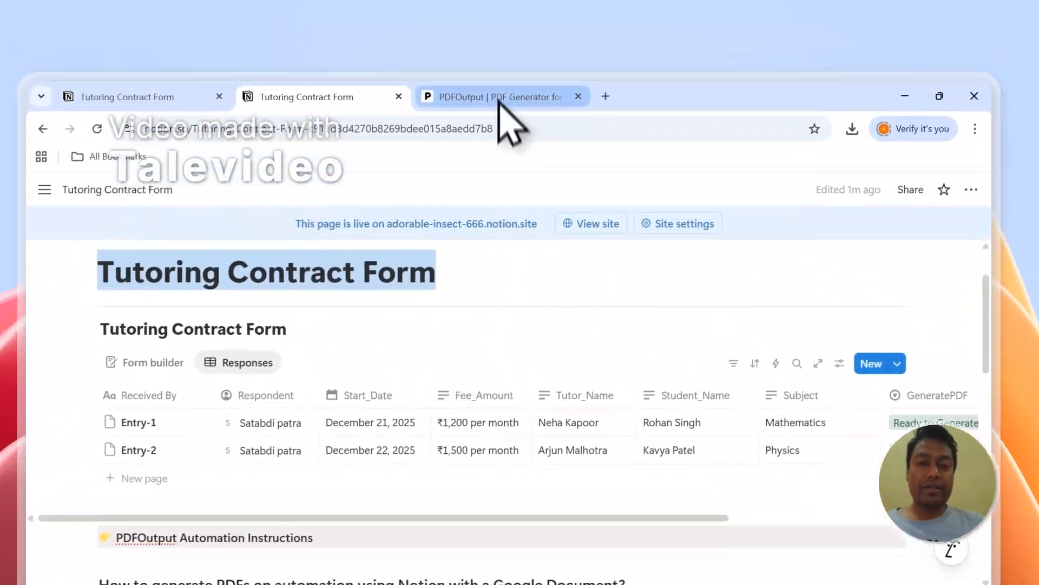
click(487, 15)
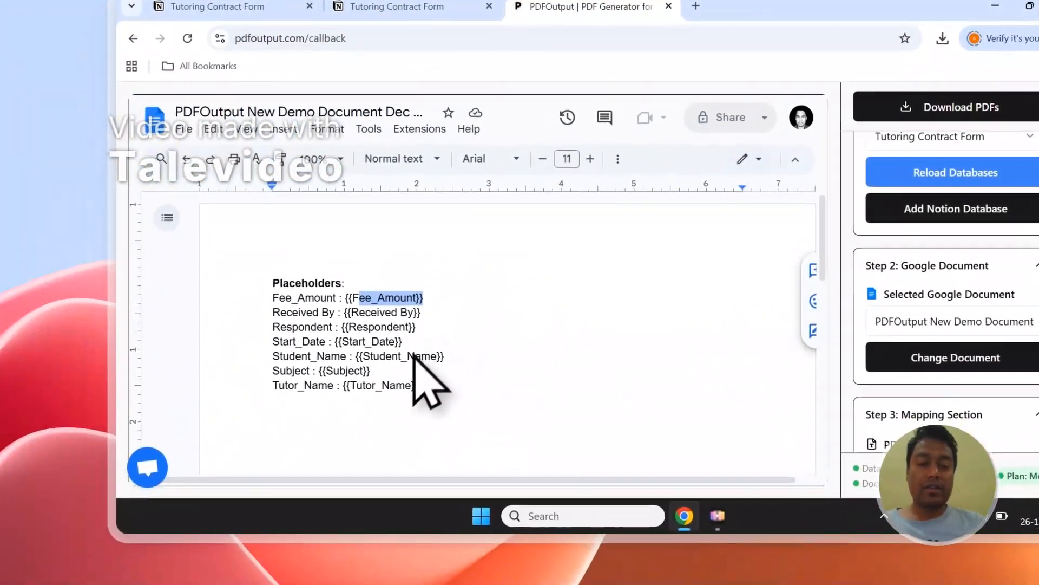
click(390, 6)
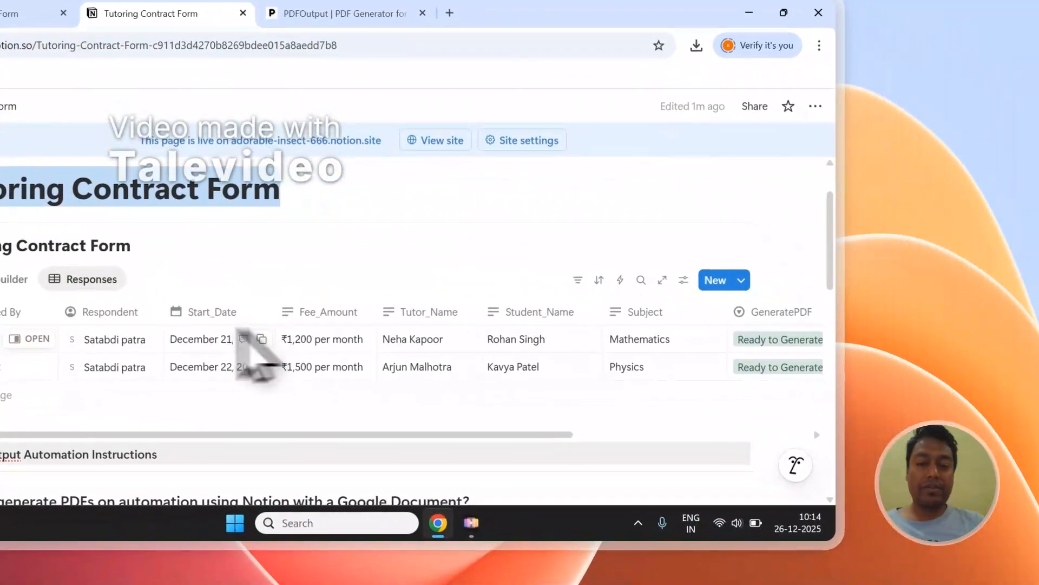
click(336, 10)
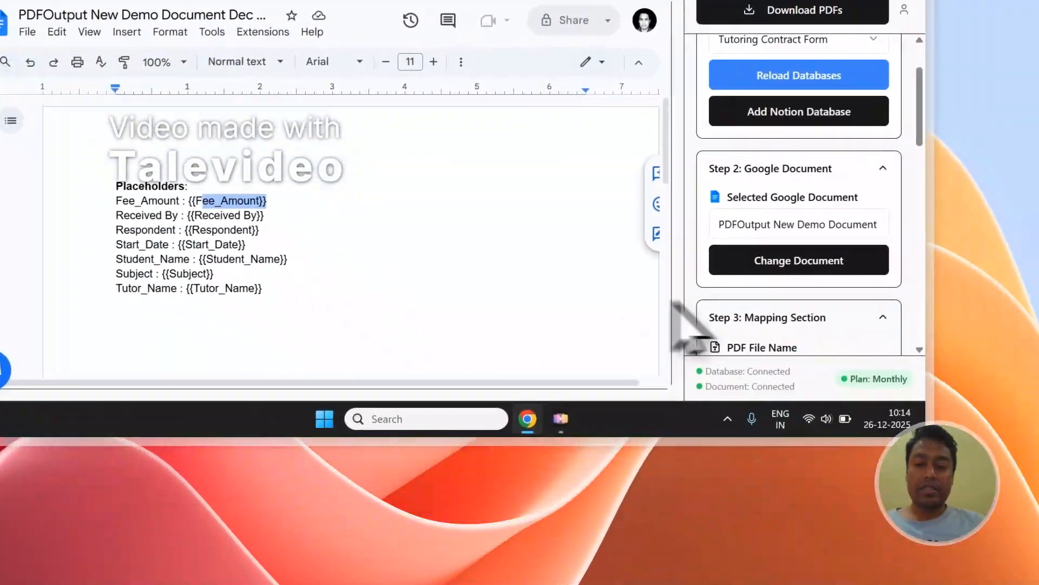
Copy the Student_Name placeholder and add the line "Name - {{Student_Name}}" below the placeholder list in the document.
scroll(893, 412, down, 10)
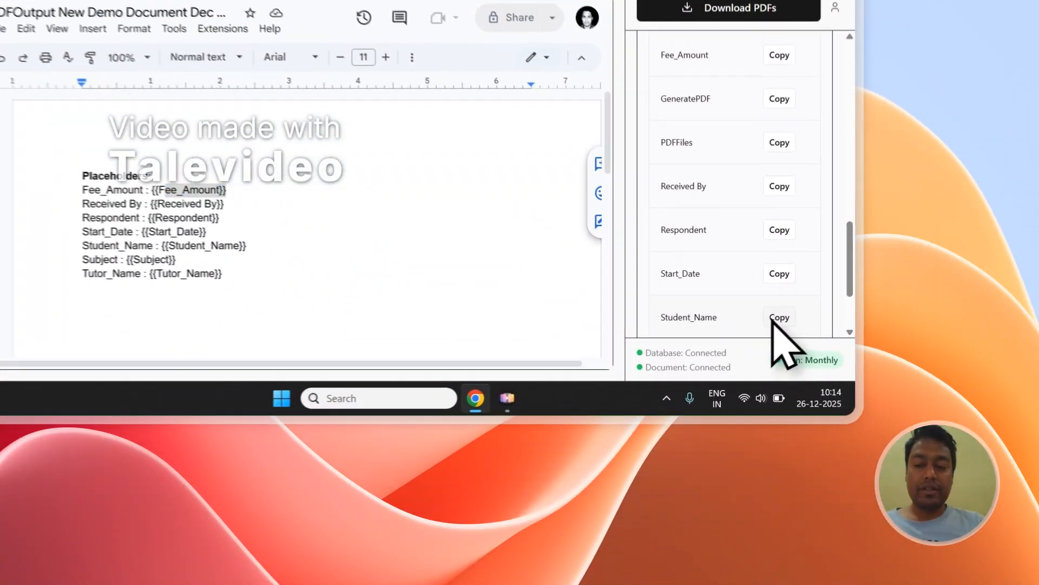
click(856, 433)
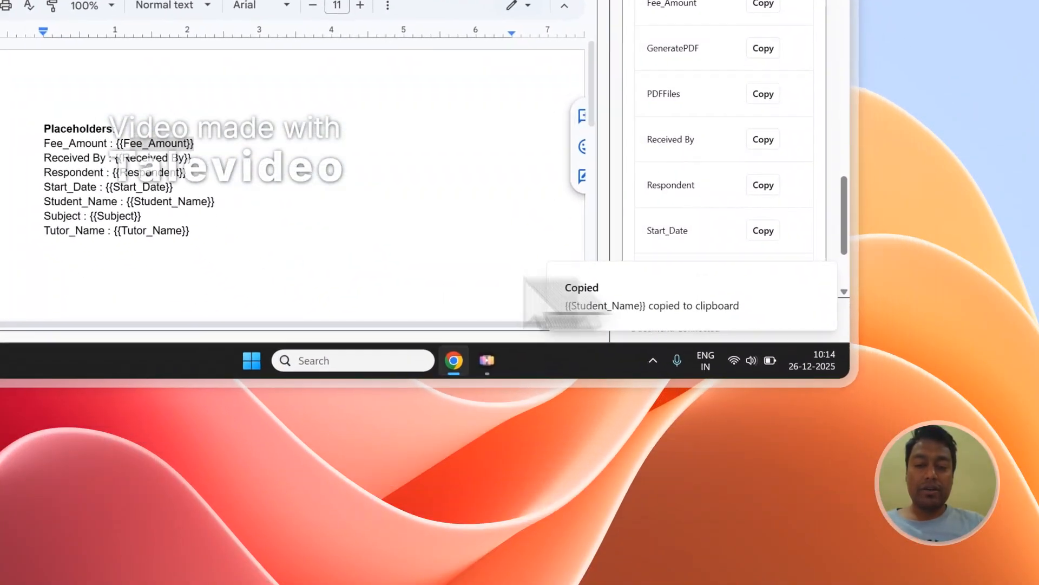
click(406, 453)
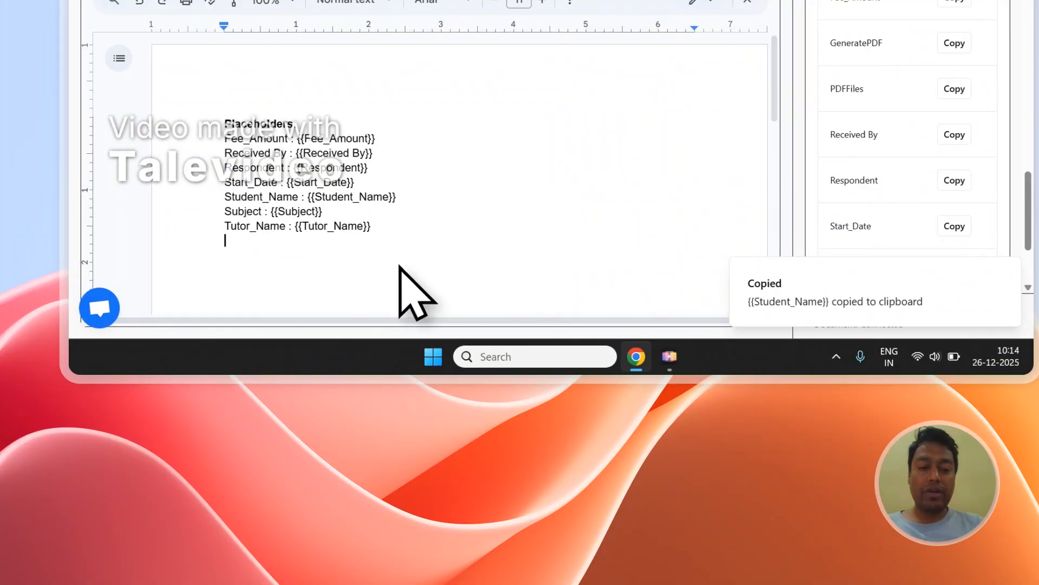
text(Name - {{Student_Name)
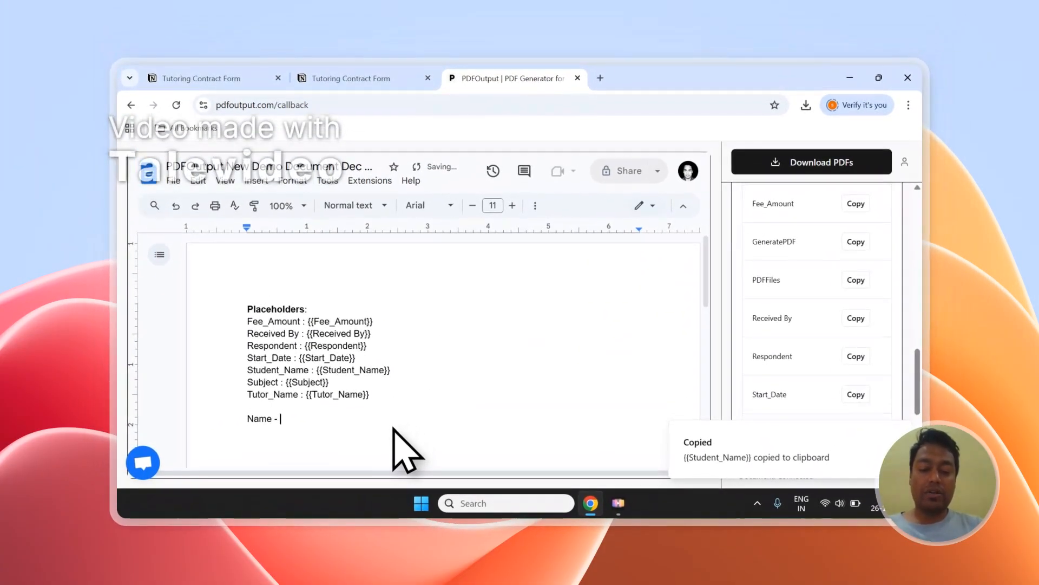
Read the placeholder instructions, copy the Start_Date placeholder and add the line "Date - {{Start_Date}}" under the Name line.
scroll(877, 267, up, 5)
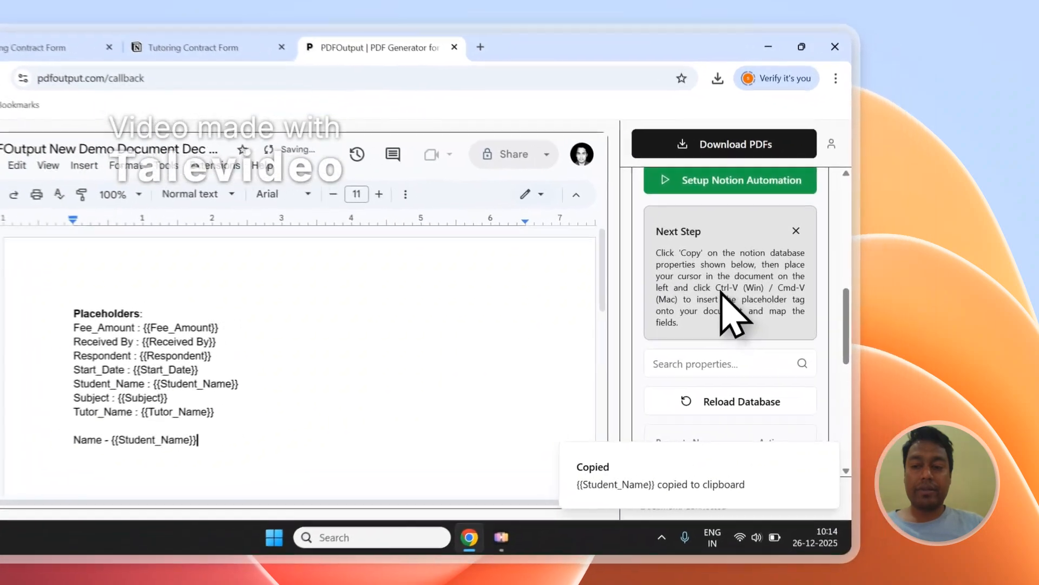
drag(805, 287, 768, 308)
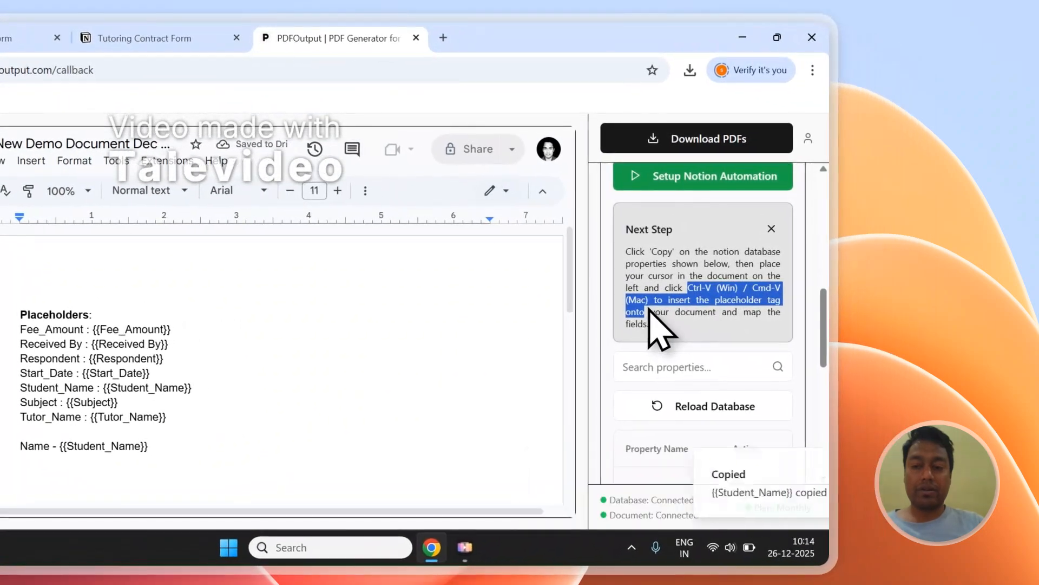
scroll(790, 422, down, 6)
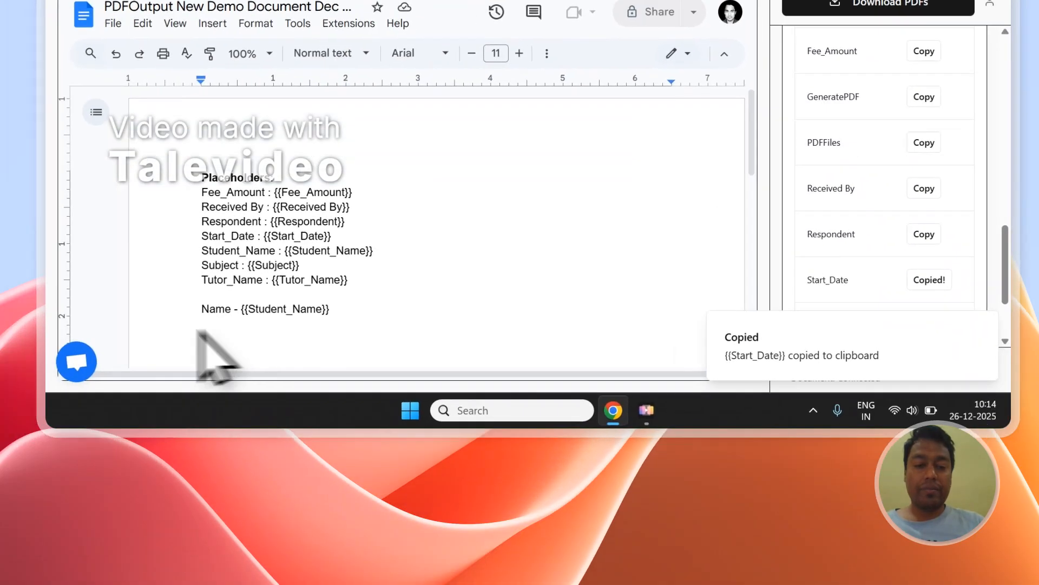
click(27, 465)
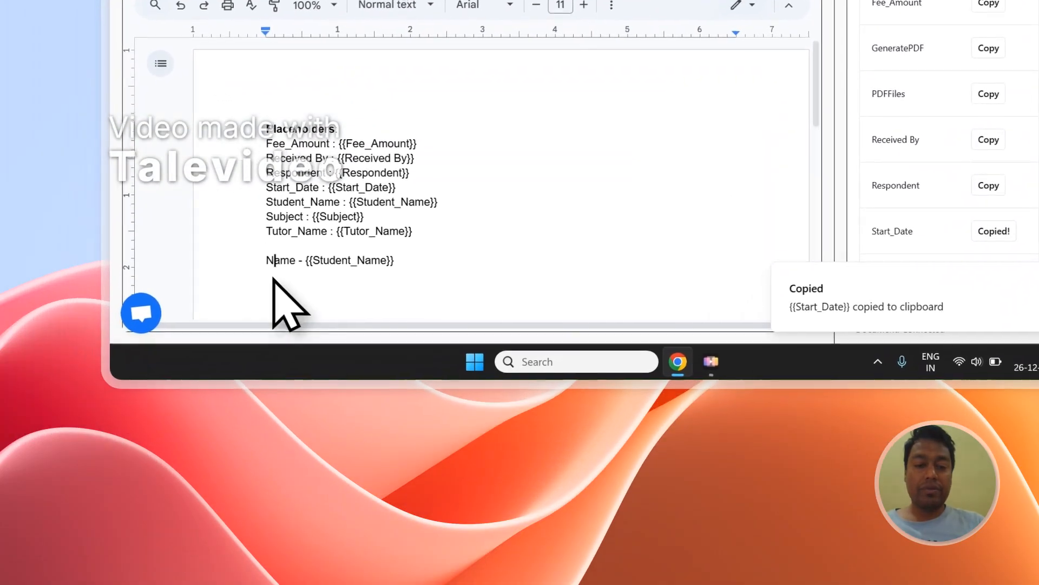
click(167, 453)
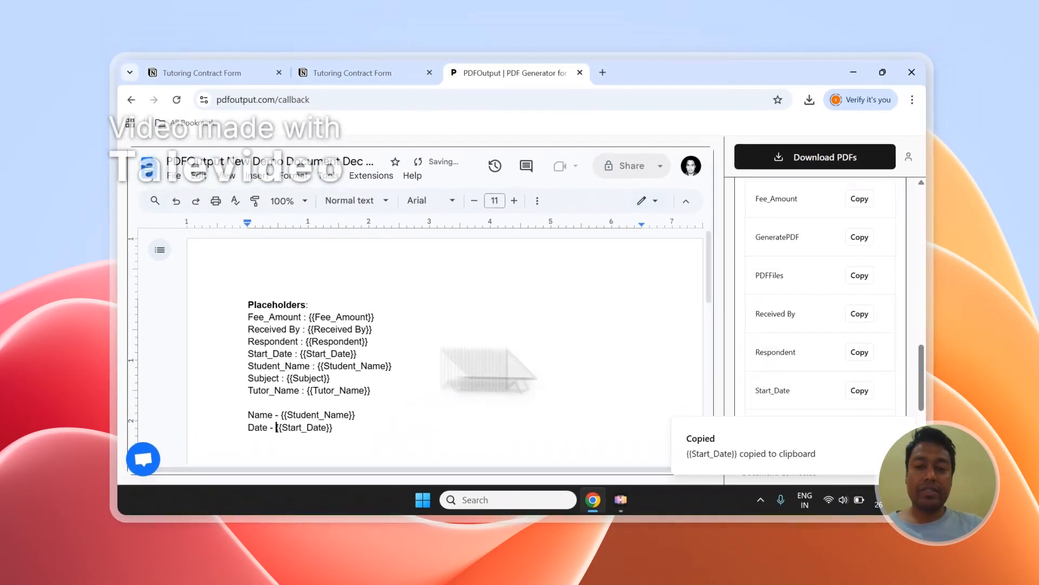
Set the PDF file name to the Tutor_Name property and check that column in the Notion responses.
scroll(997, 157, up, 5)
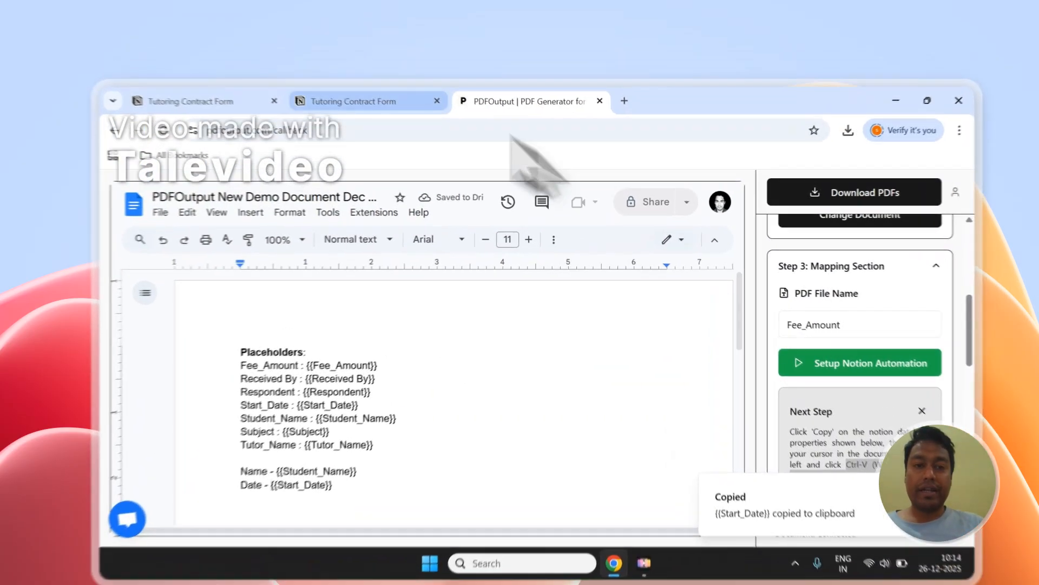
click(351, 79)
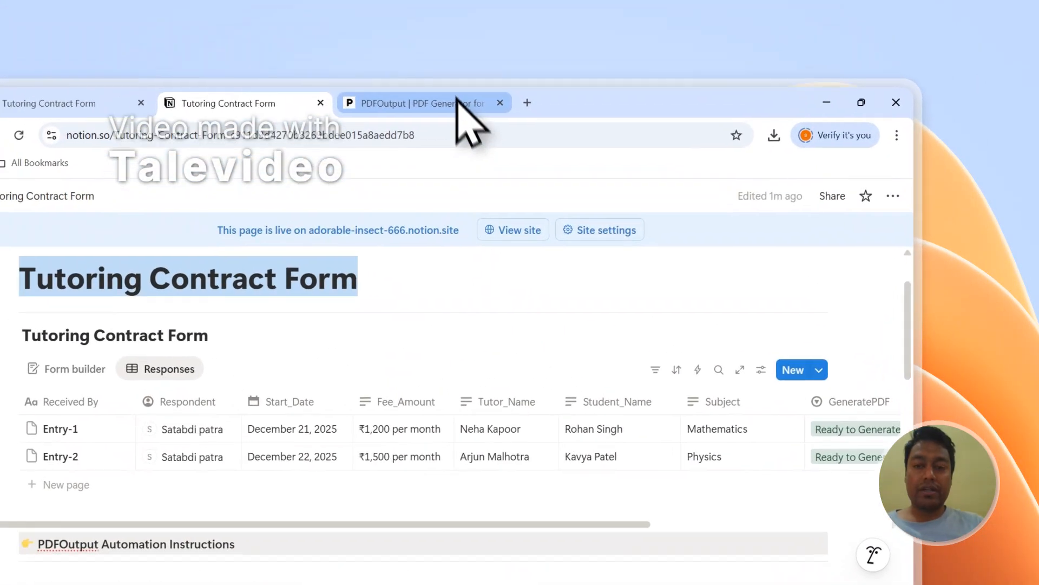
click(390, 28)
click(688, 279)
scroll(796, 528, down, 3)
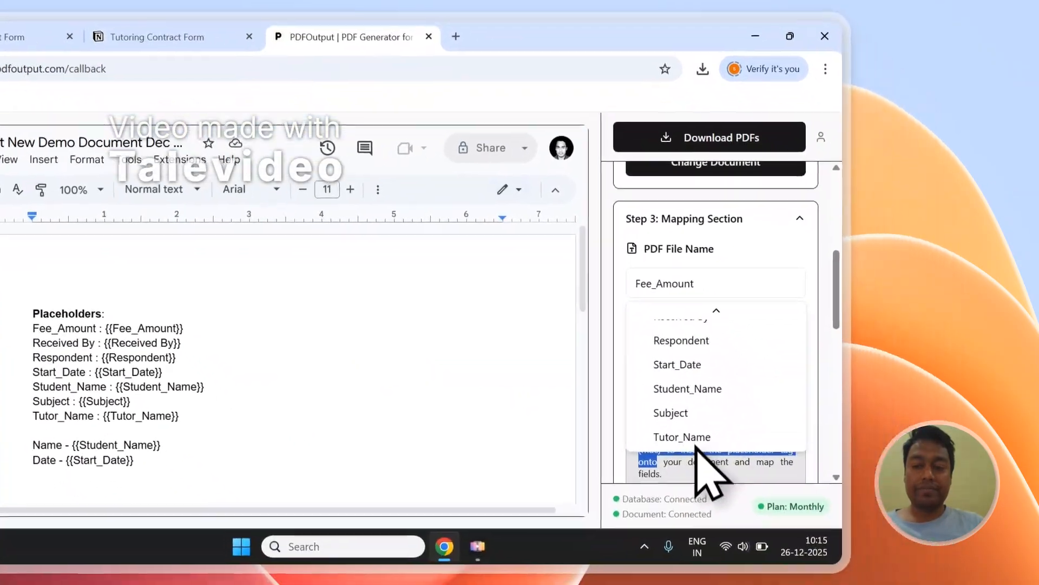
click(793, 533)
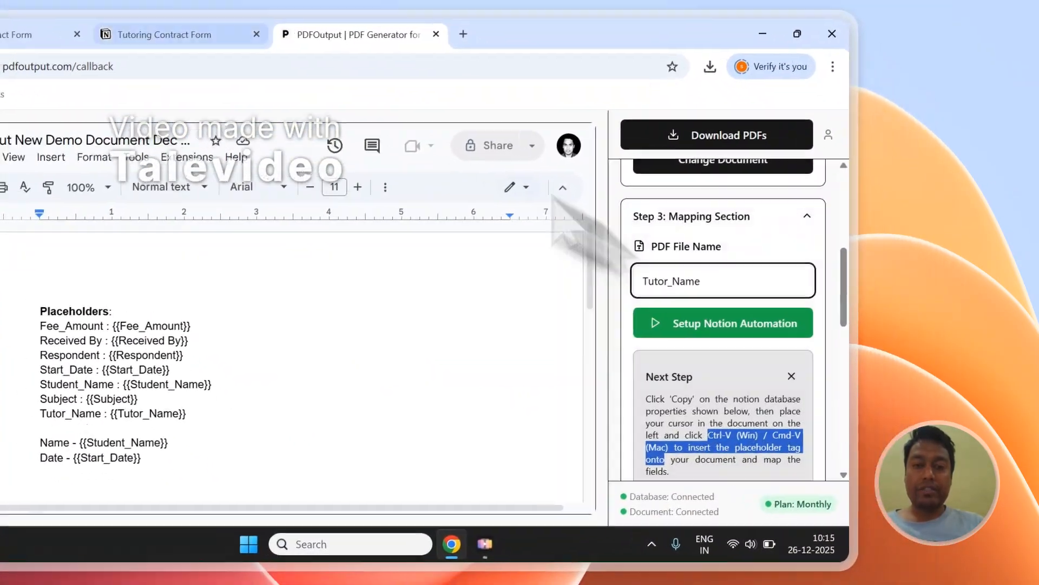
click(178, 35)
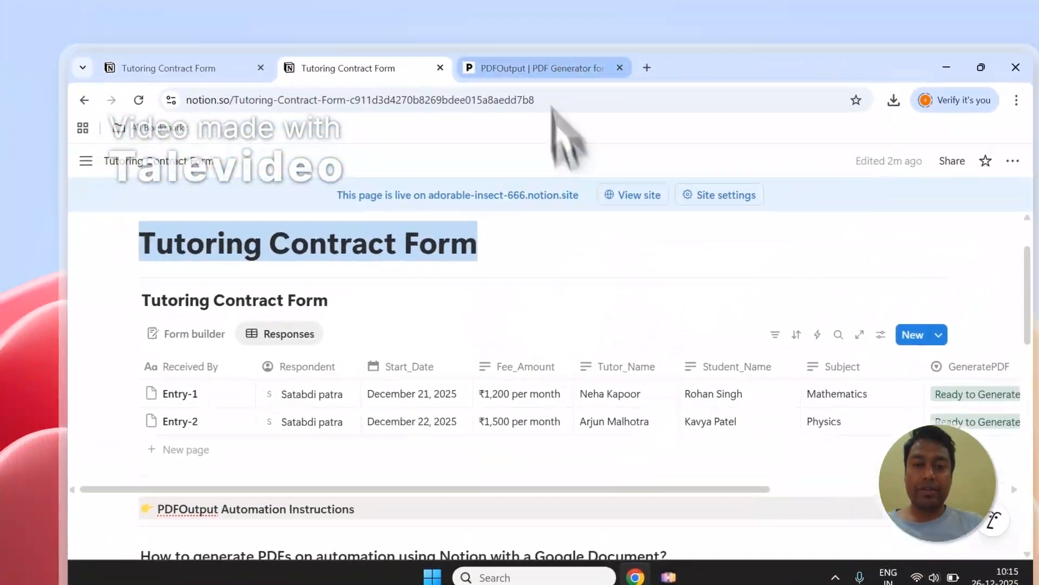
Generate the PDFs from PDFOutput and check the GeneratePDF and PDFFiles columns of the Notion responses.
click(536, 68)
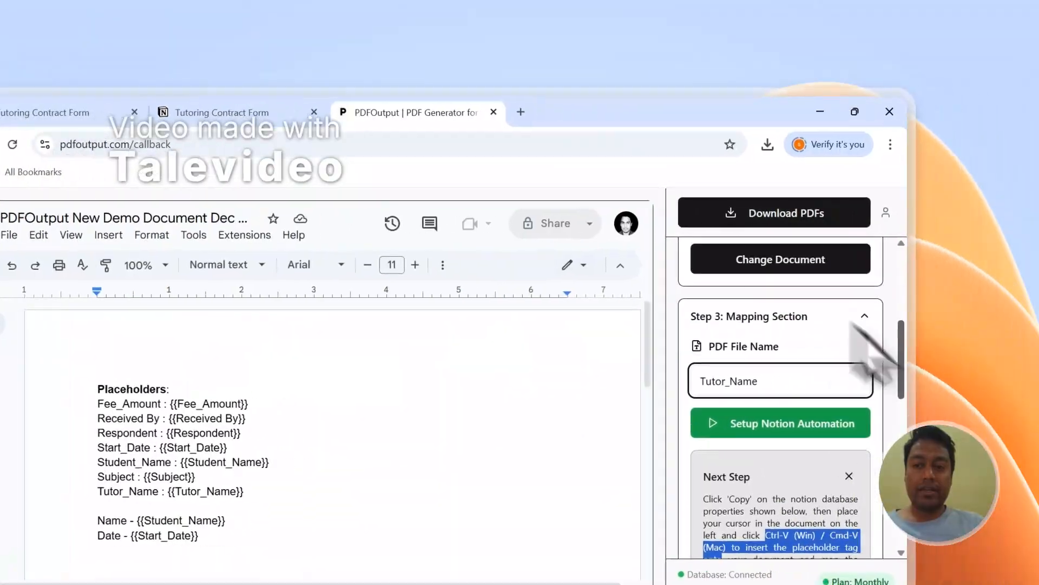
scroll(1003, 306, up, 5)
click(845, 163)
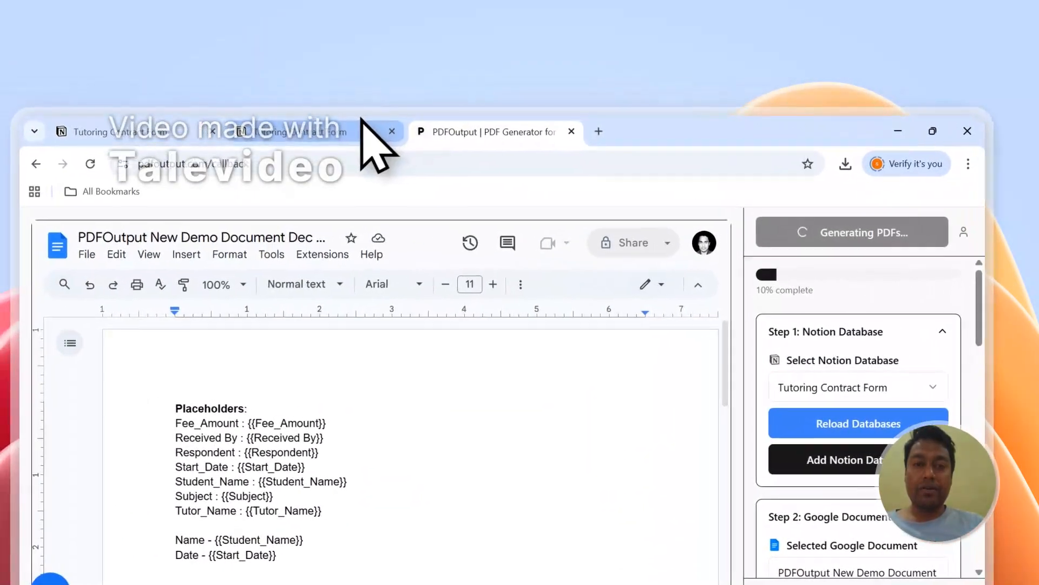
click(305, 123)
drag(588, 472, 769, 469)
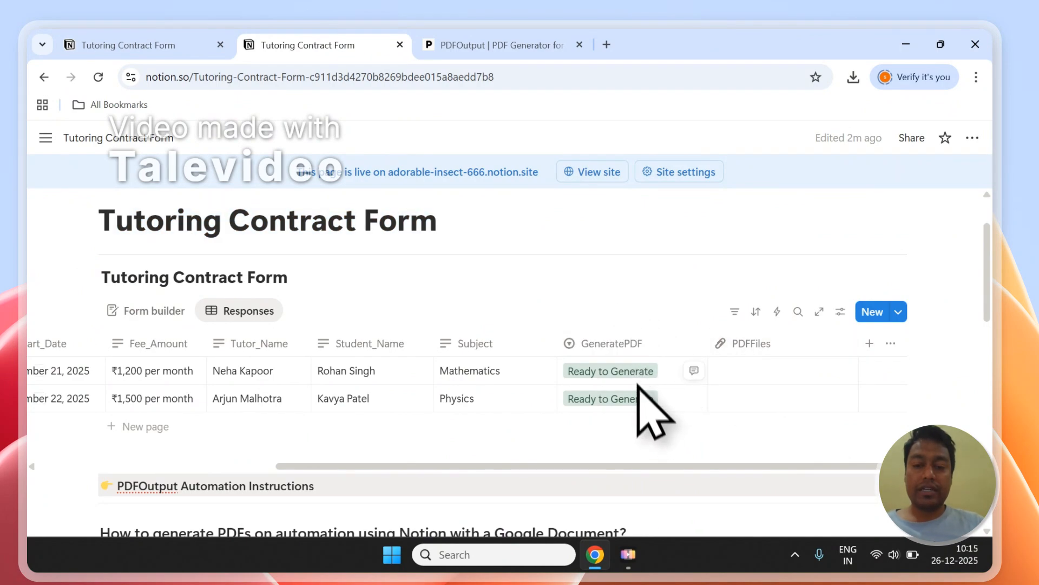
click(579, 282)
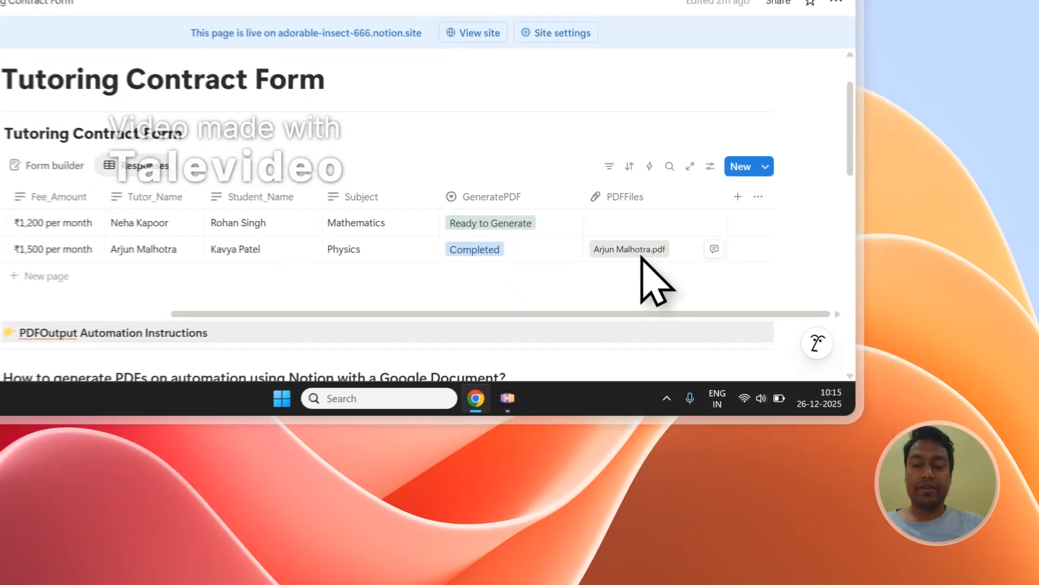
Open the PDF file attached to Entry-2 and examine the values filled in for its placeholders.
click(731, 377)
click(363, 75)
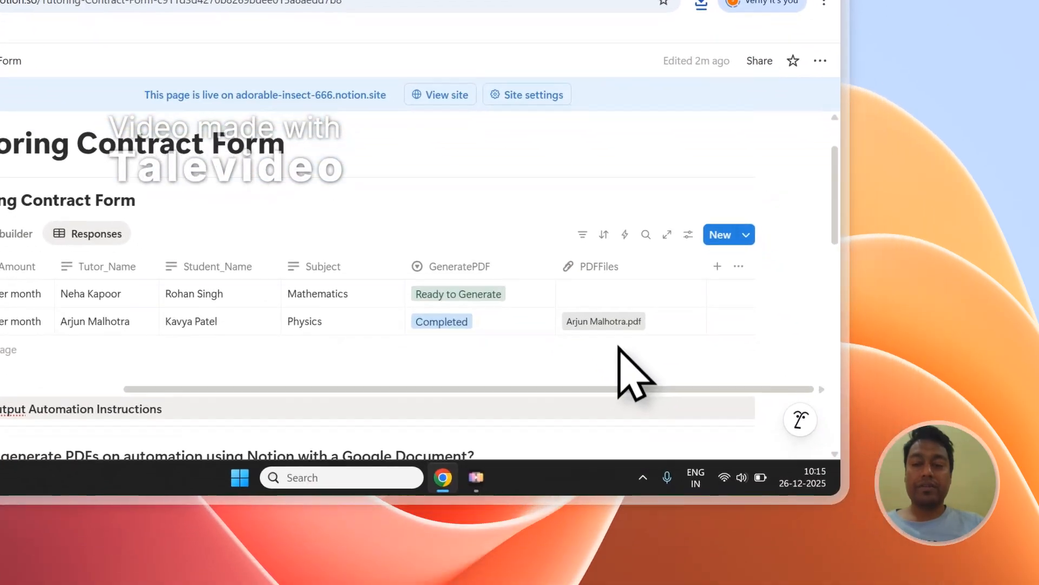
click(412, 82)
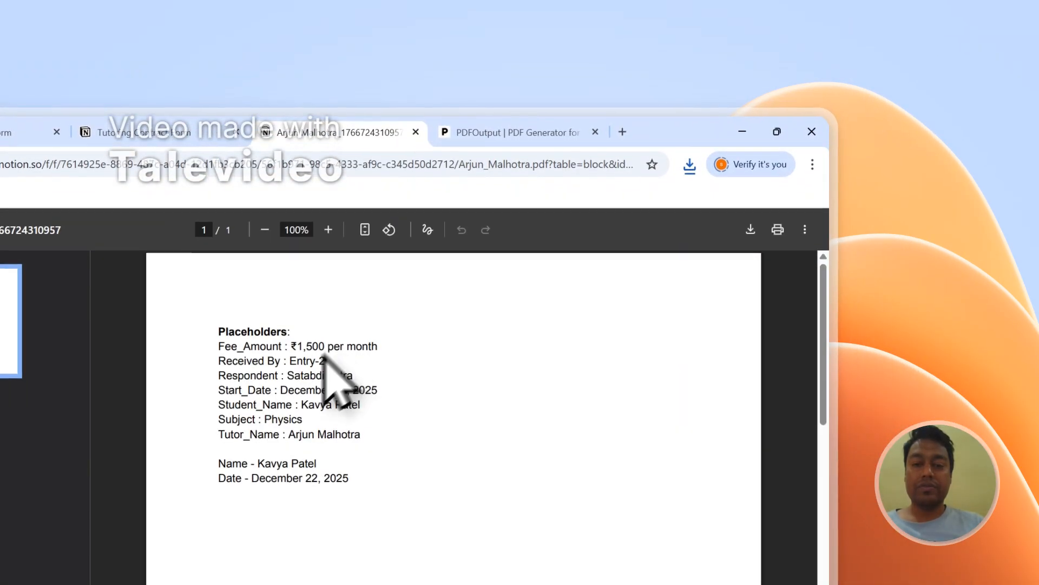
drag(224, 347, 346, 476)
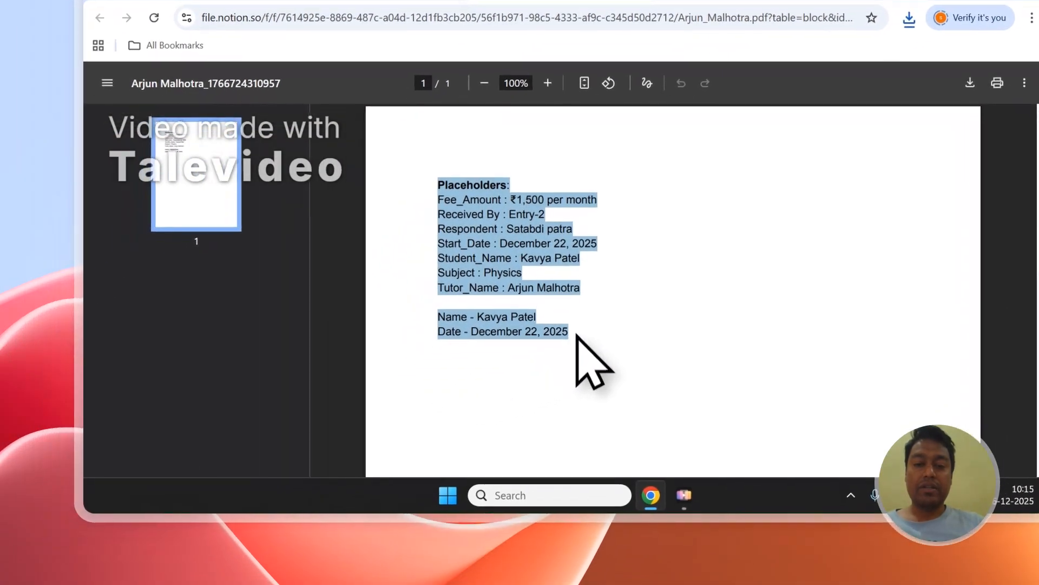
click(357, 485)
triple_click(353, 477)
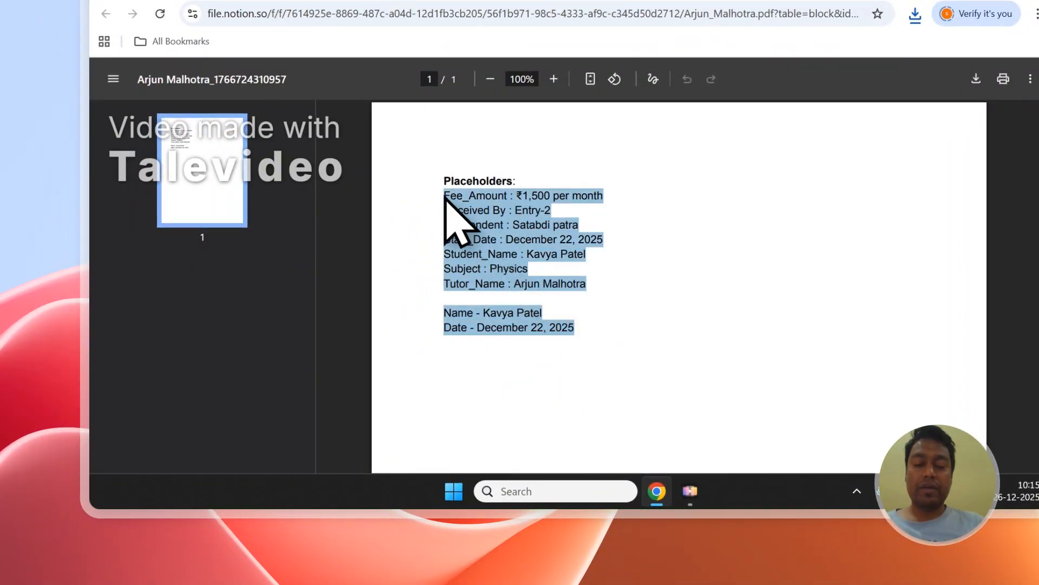
Open the PDF file attached to Entry-1 and compare its filled-in values with those in the Entry-2 PDF.
click(370, 93)
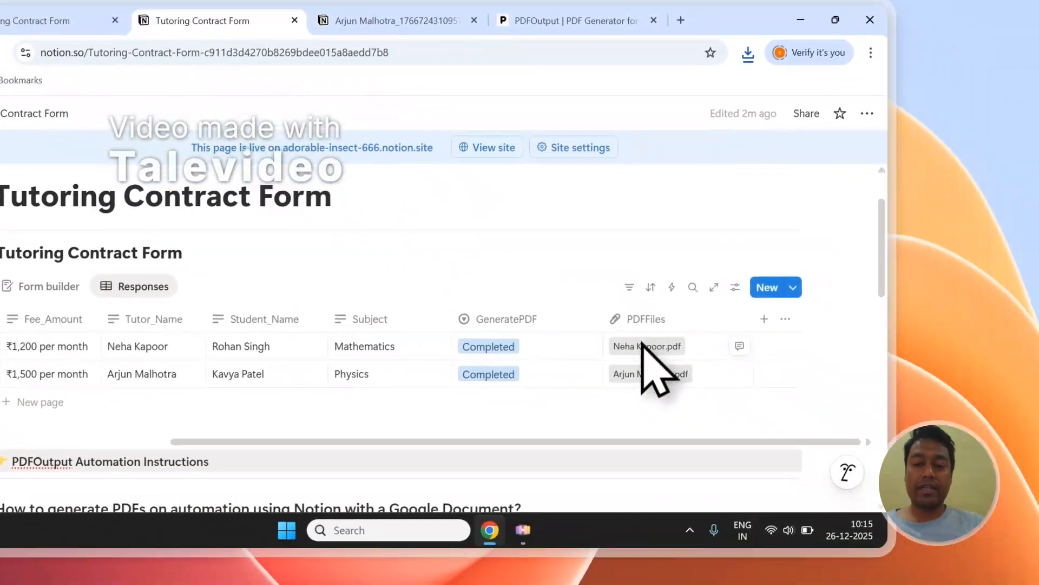
click(643, 344)
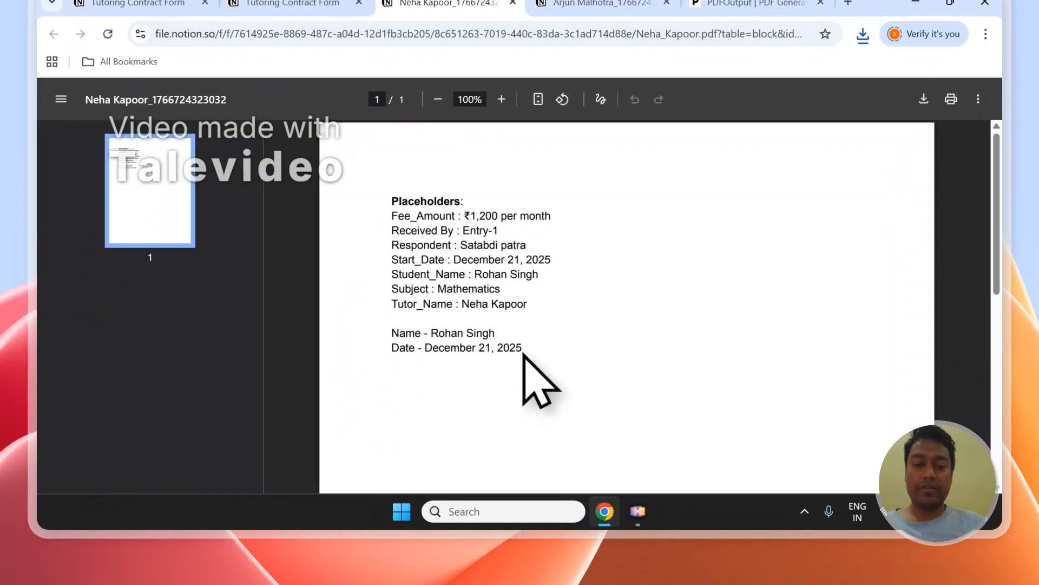
drag(523, 352, 390, 216)
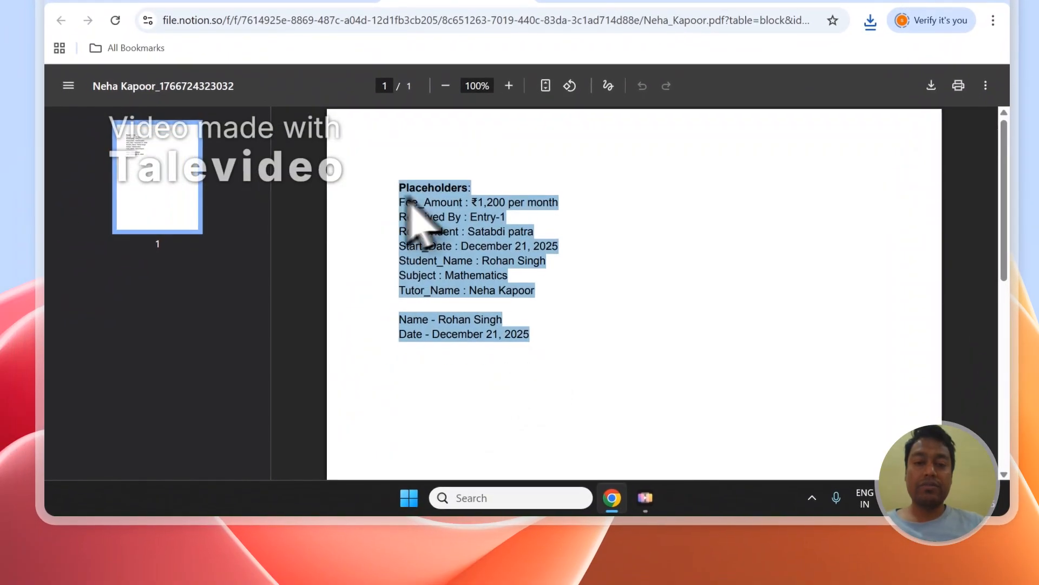
click(595, 3)
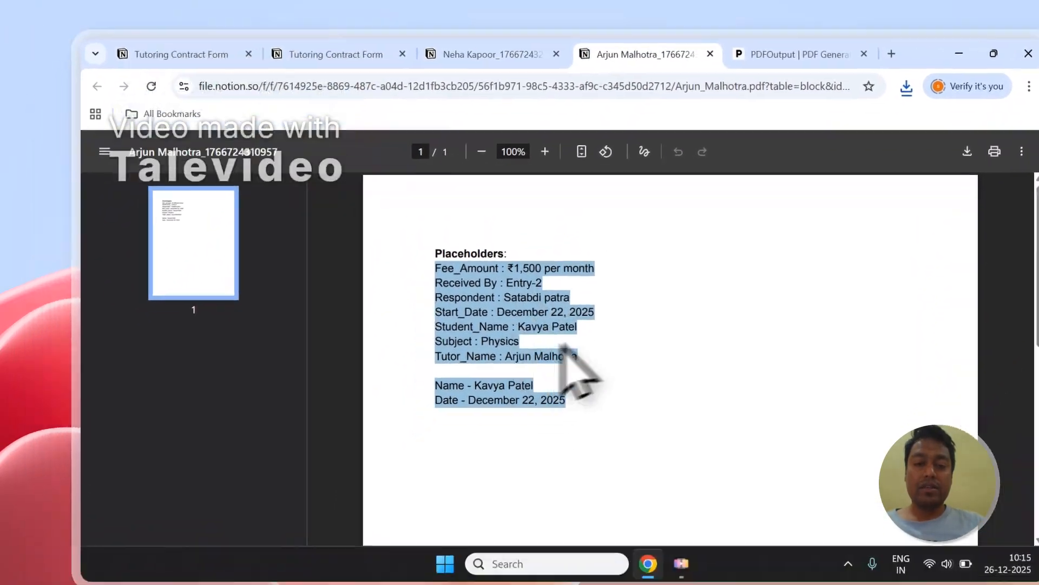
click(463, 130)
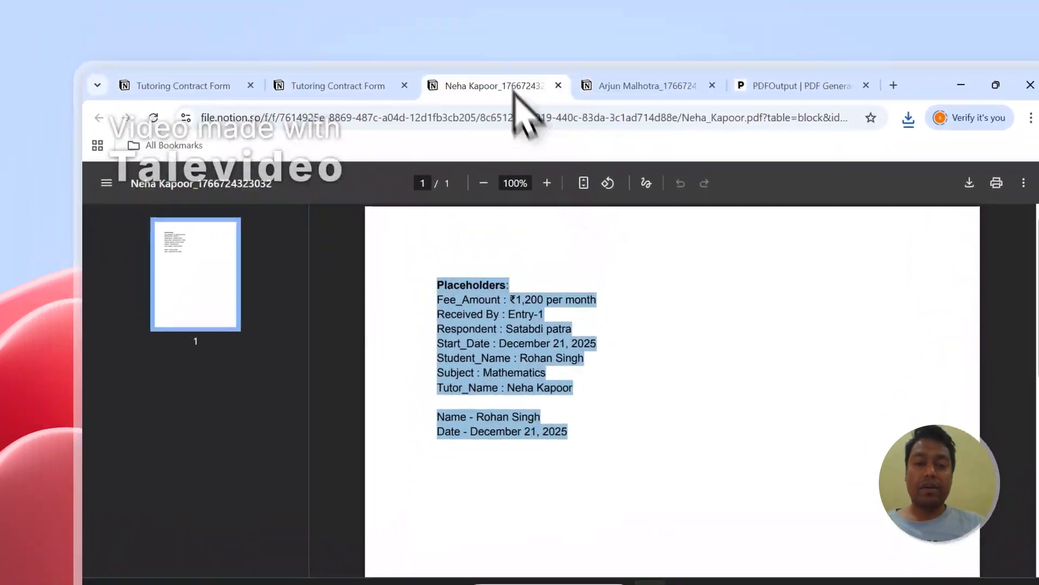
click(465, 345)
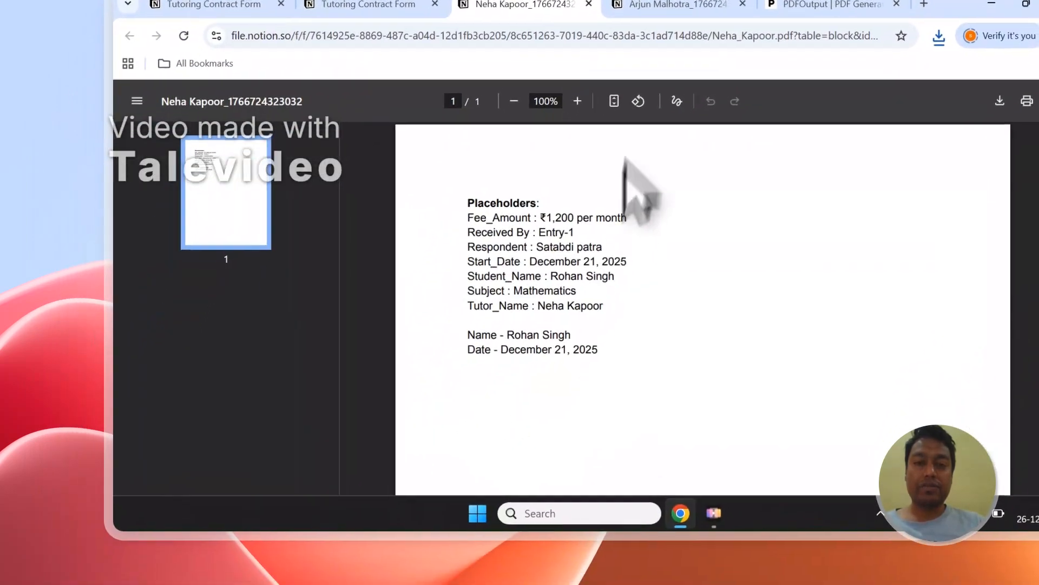
click(592, 167)
click(610, 132)
Close both generated PDF files and return to PDFOutput.
click(443, 125)
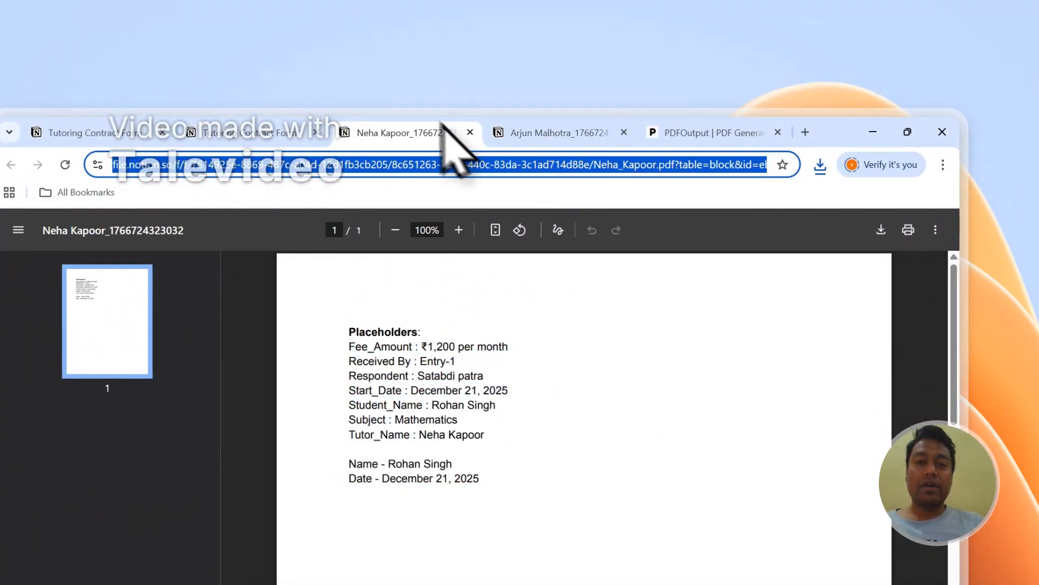
click(471, 132)
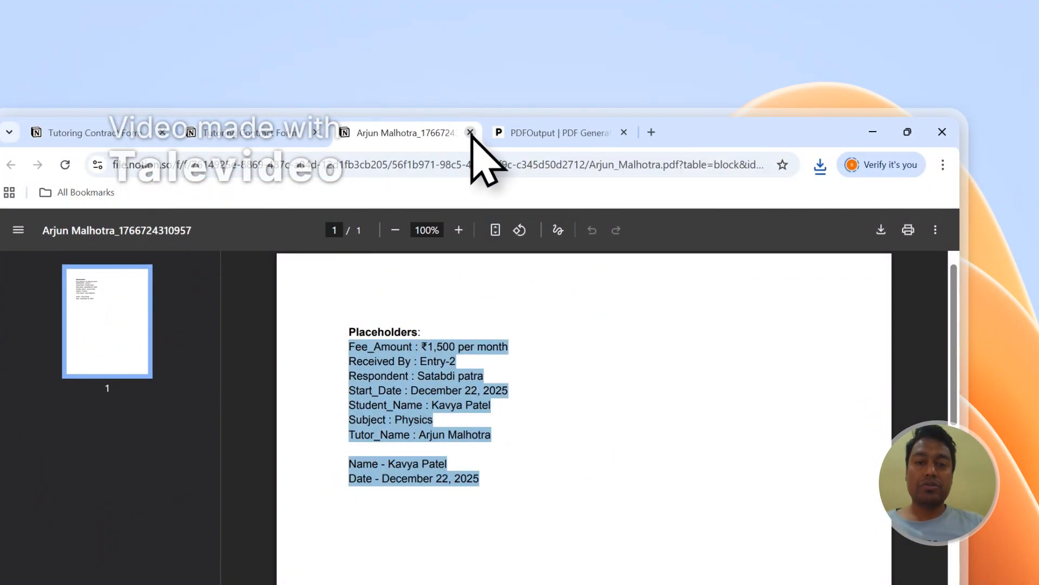
click(470, 133)
Set up the Notion automation for the mapped document and review the database, document and mapping sections.
scroll(834, 412, down, 4)
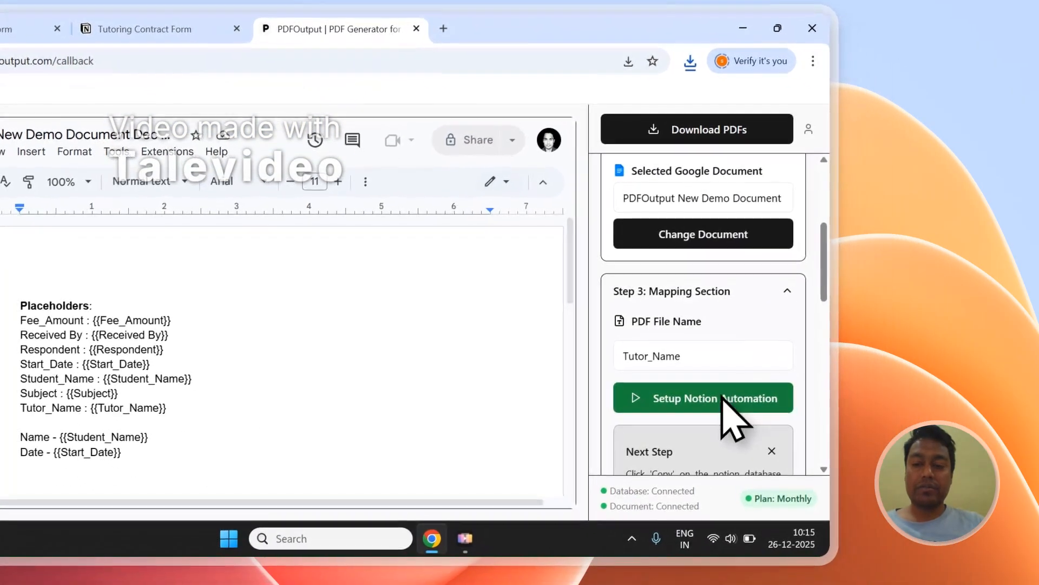
click(731, 403)
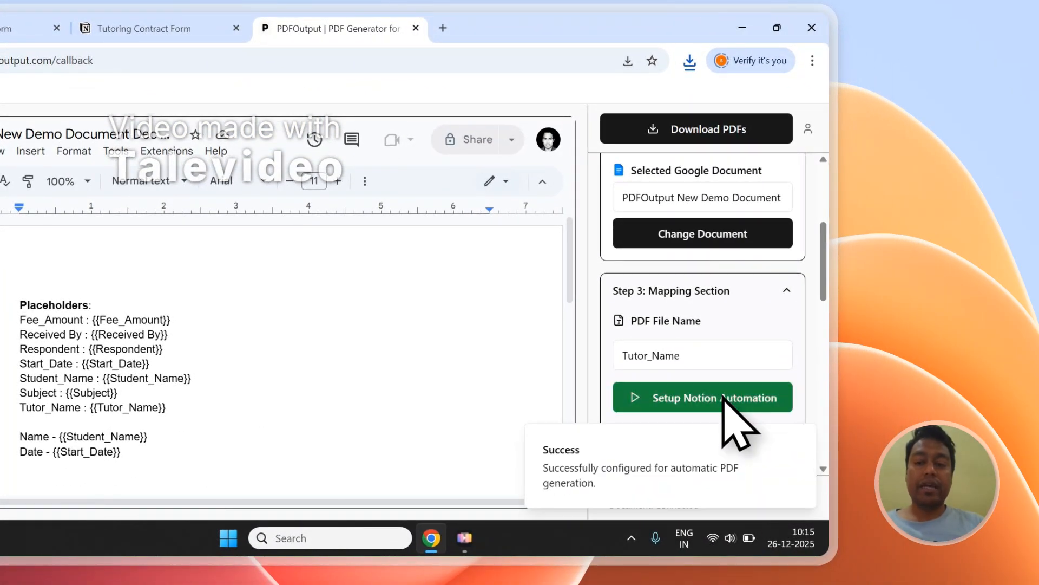
click(801, 439)
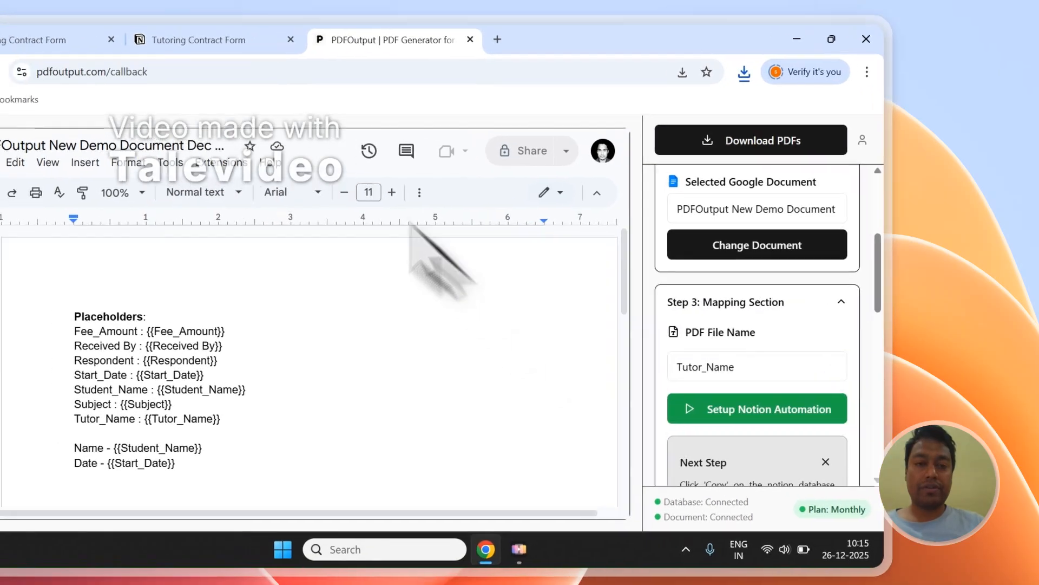
scroll(720, 325, up, 5)
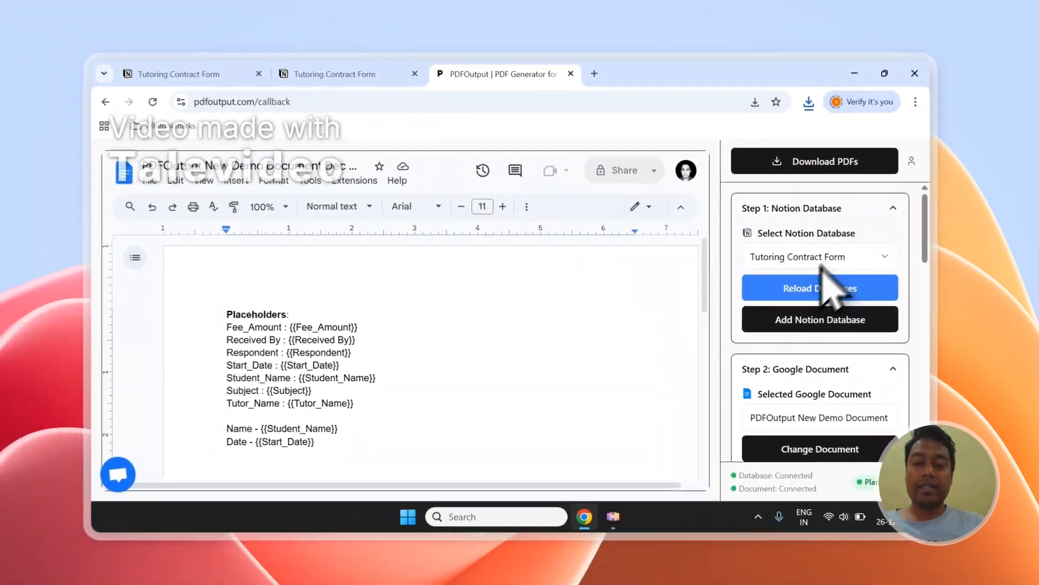
scroll(845, 324, down, 3)
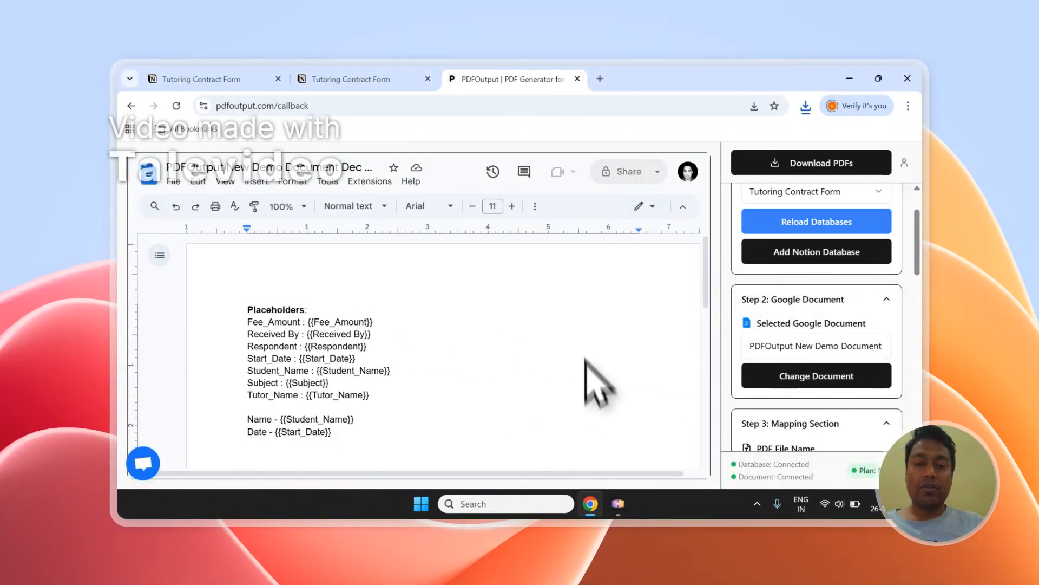
scroll(812, 301, down, 7)
scroll(812, 295, up, 2)
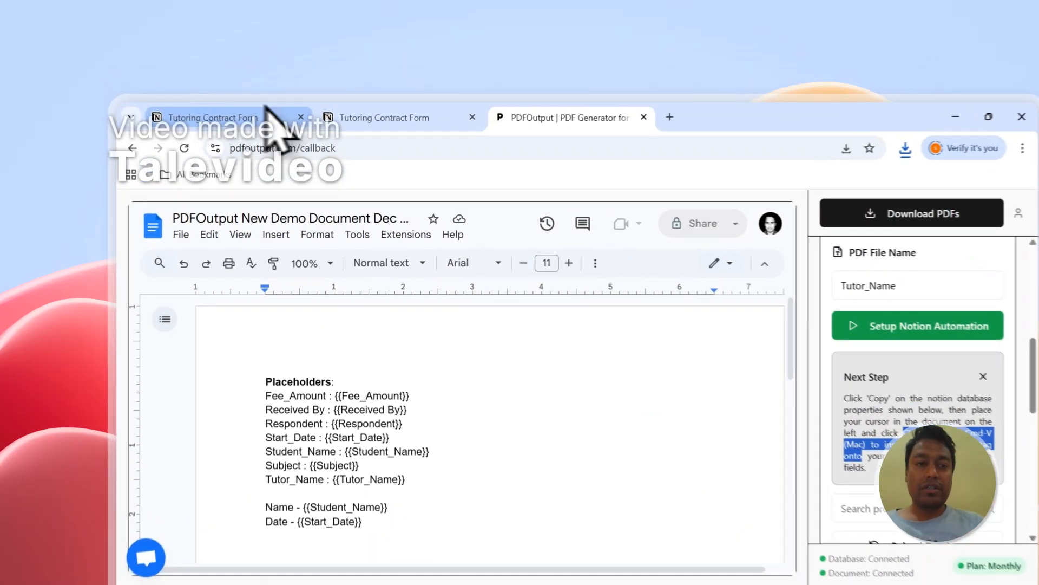
Add a new blank entry to the Notion form responses and set its GeneratePDF property to Ready to Generate.
click(240, 79)
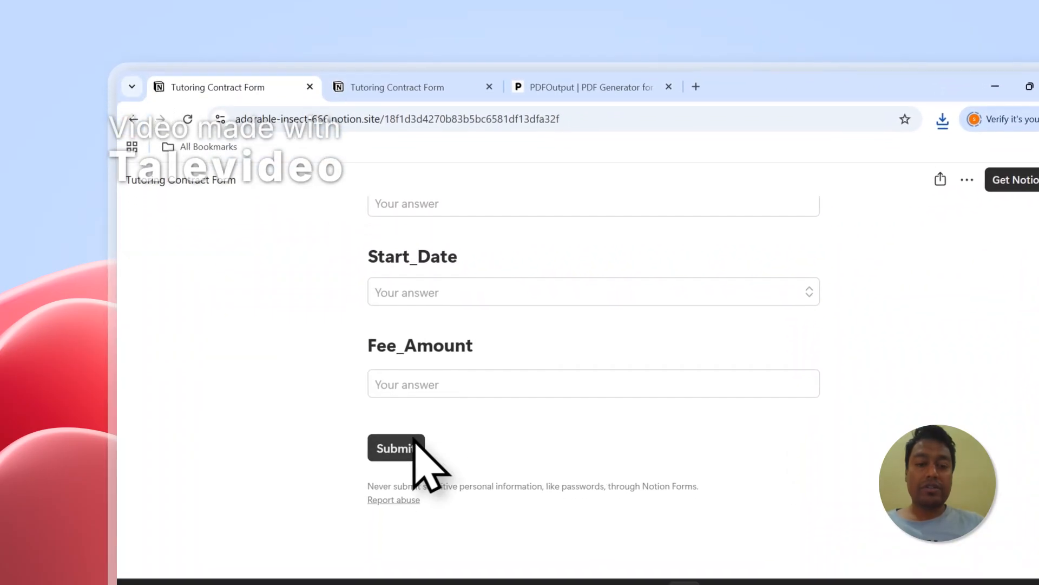
click(409, 102)
click(251, 459)
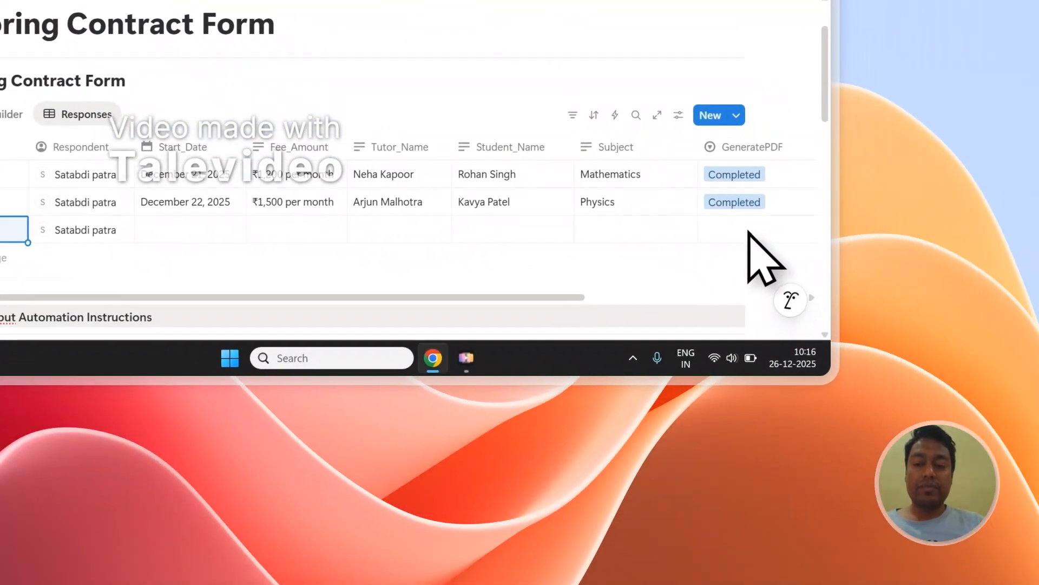
click(914, 379)
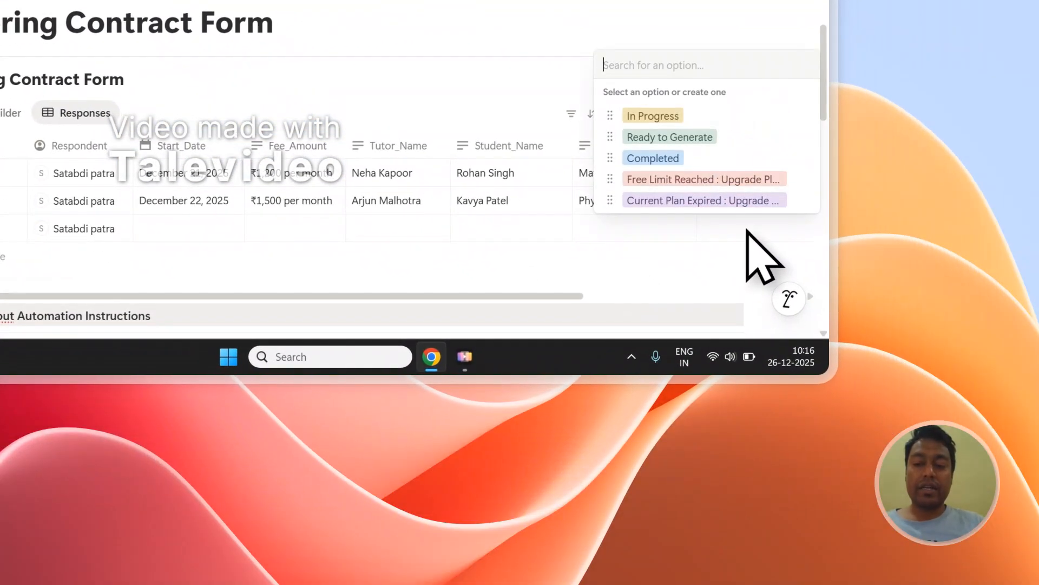
click(680, 138)
Narrow the GeneratePDF column of the responses table and look at the public form used for submissions.
drag(585, 295, 769, 295)
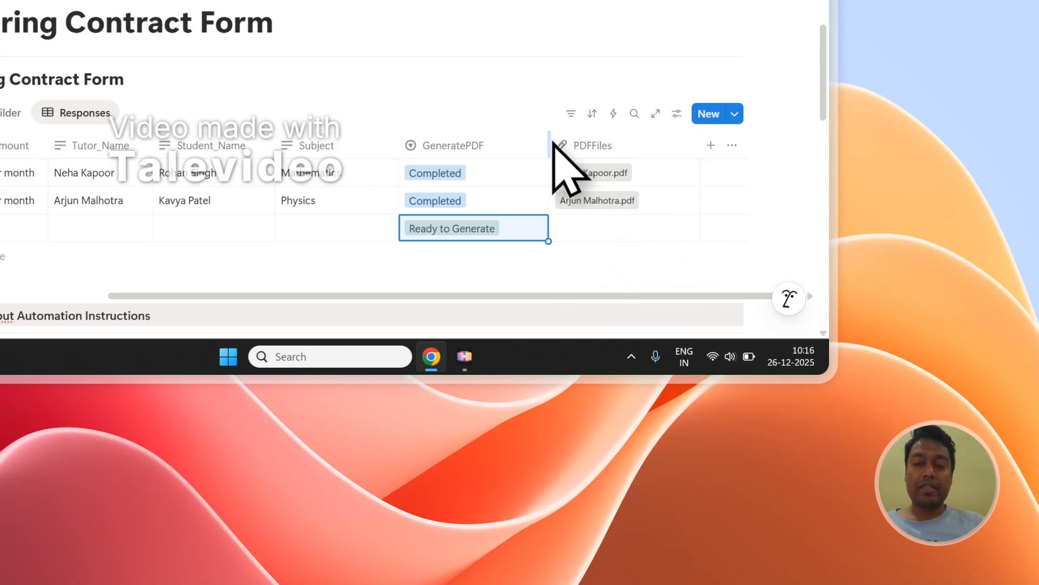
drag(549, 139, 525, 140)
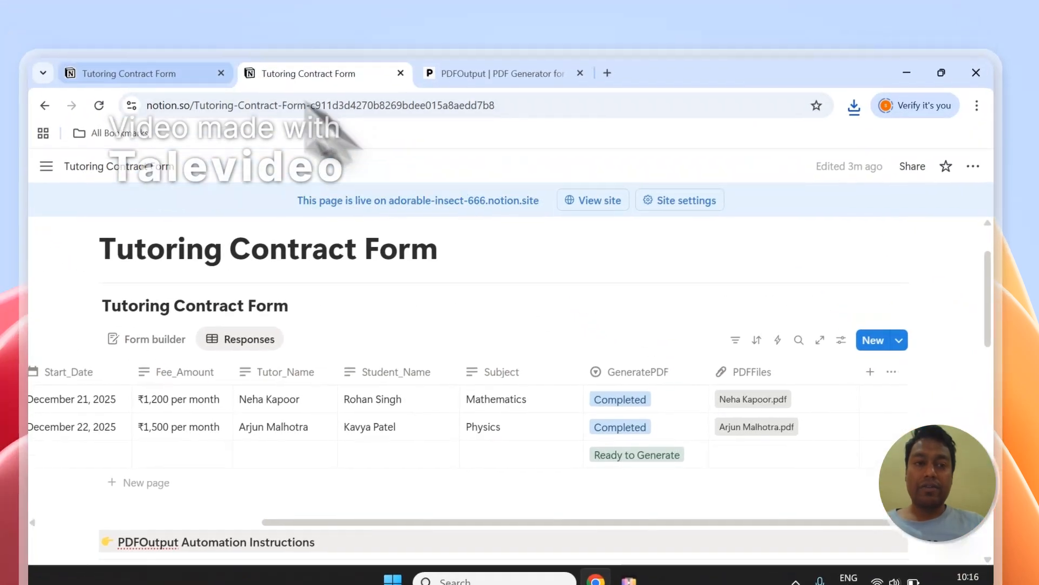
click(224, 118)
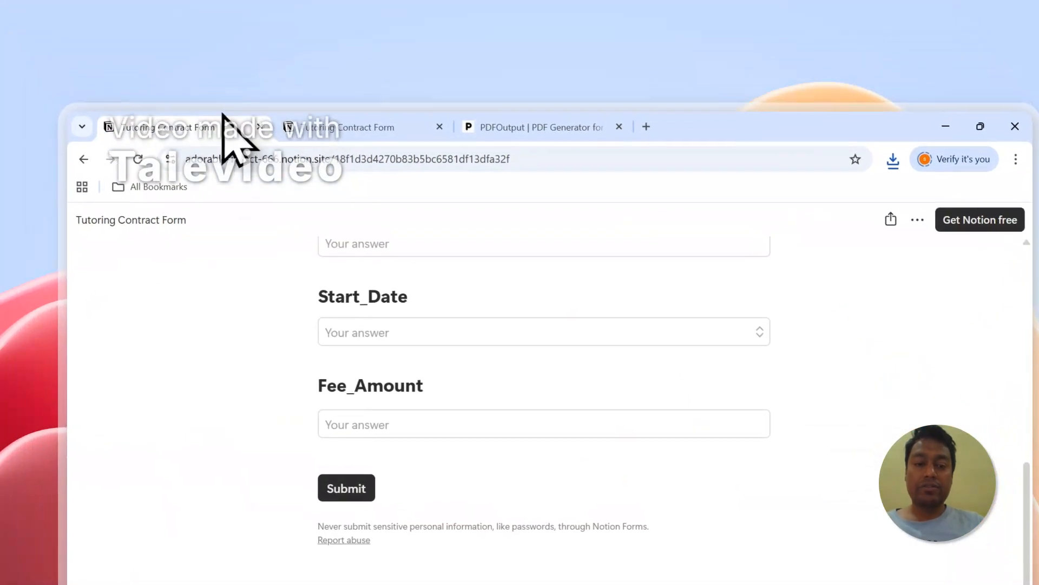
click(354, 132)
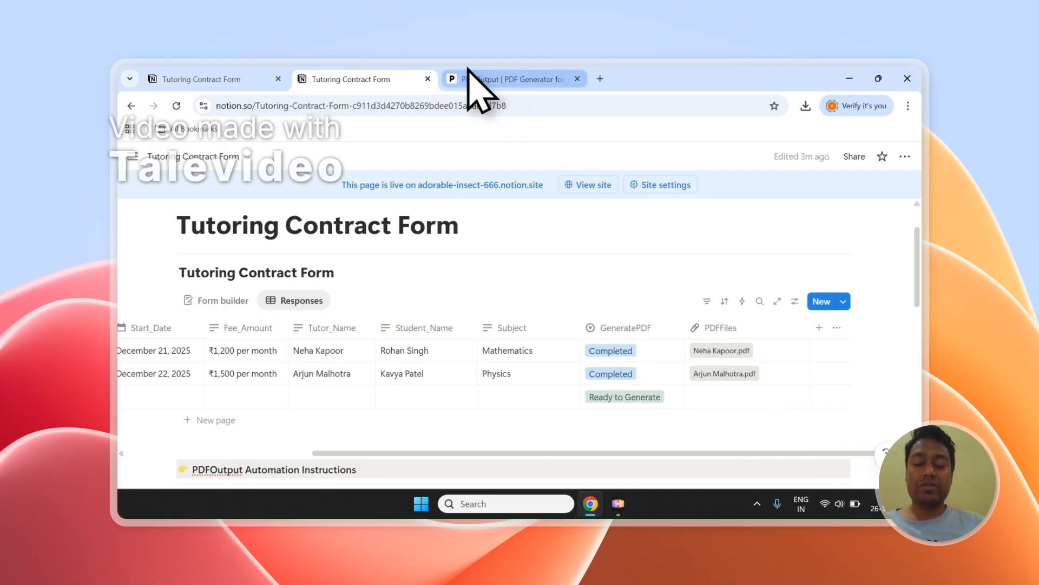
Review the database and document setup in PDFOutput alongside the Notion form responses.
click(490, 80)
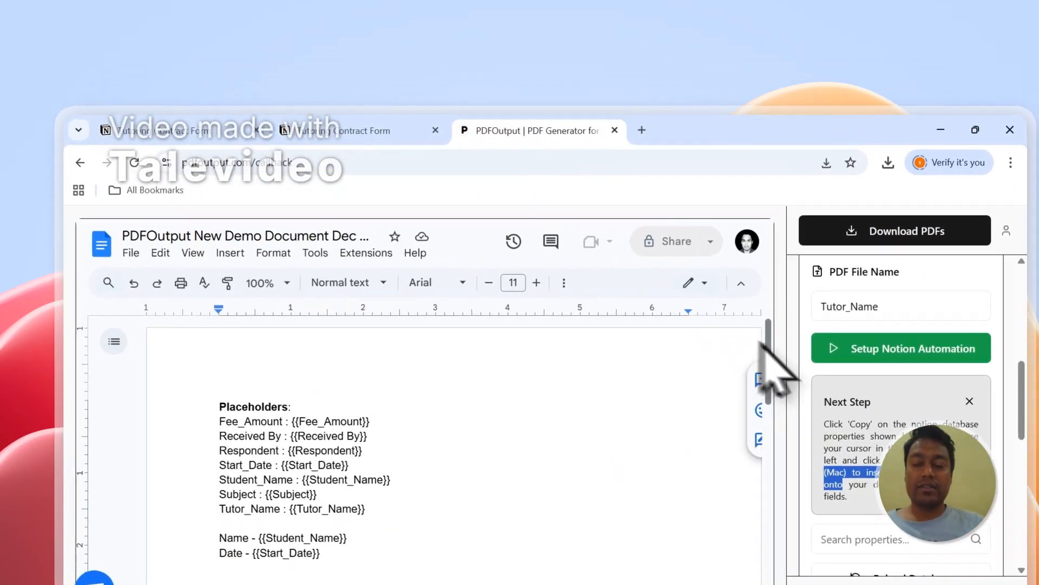
scroll(888, 411, up, 5)
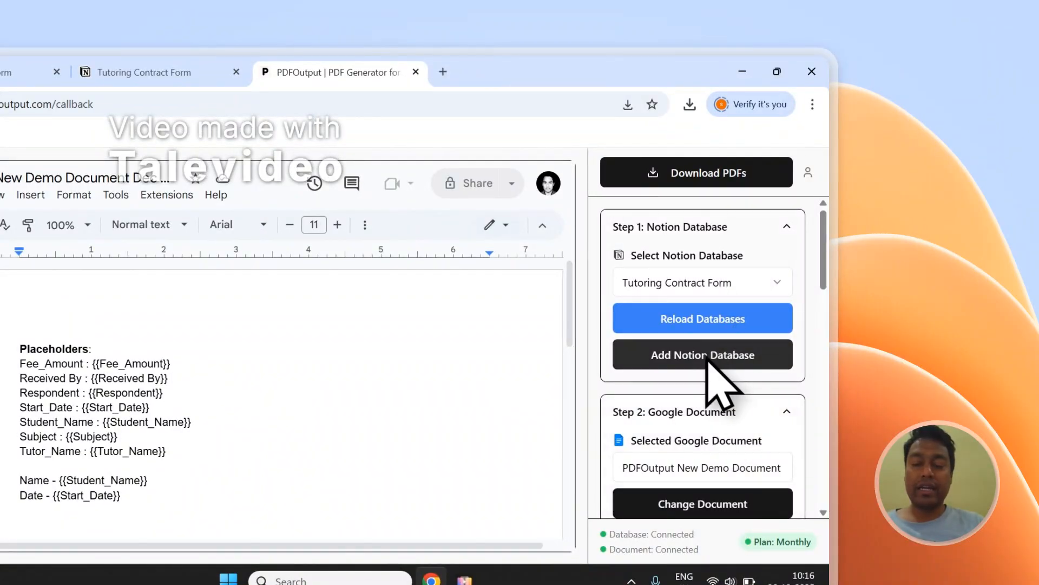
click(144, 72)
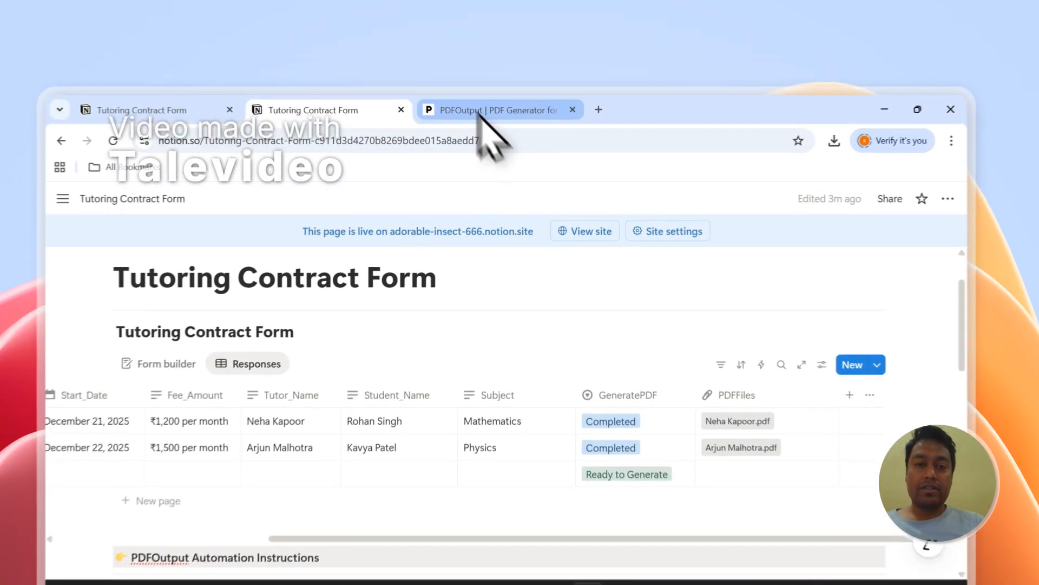
click(503, 80)
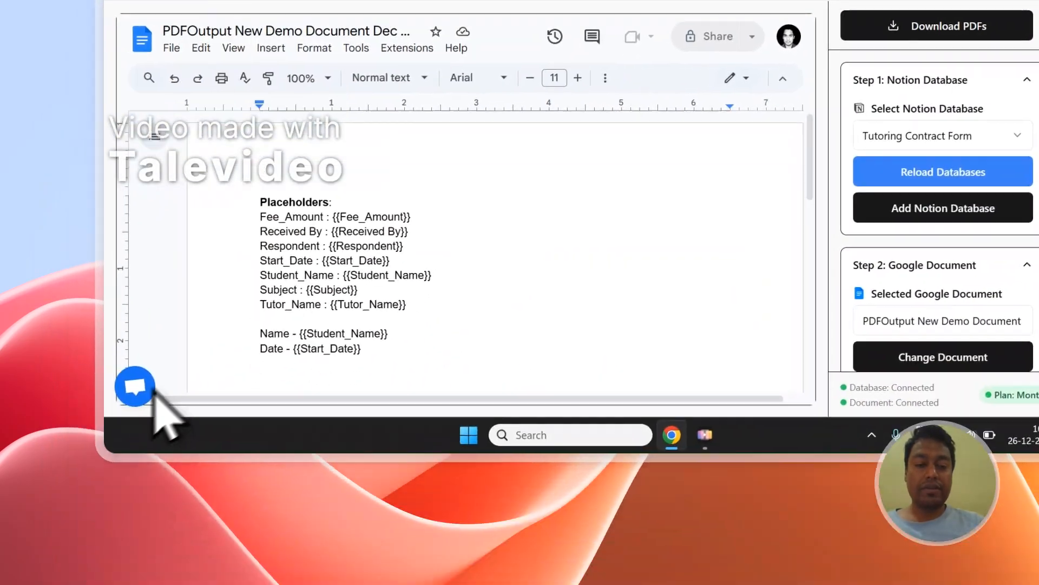
Open and close the PDFOutput support chat, and open the account options to view the plan usage.
click(109, 547)
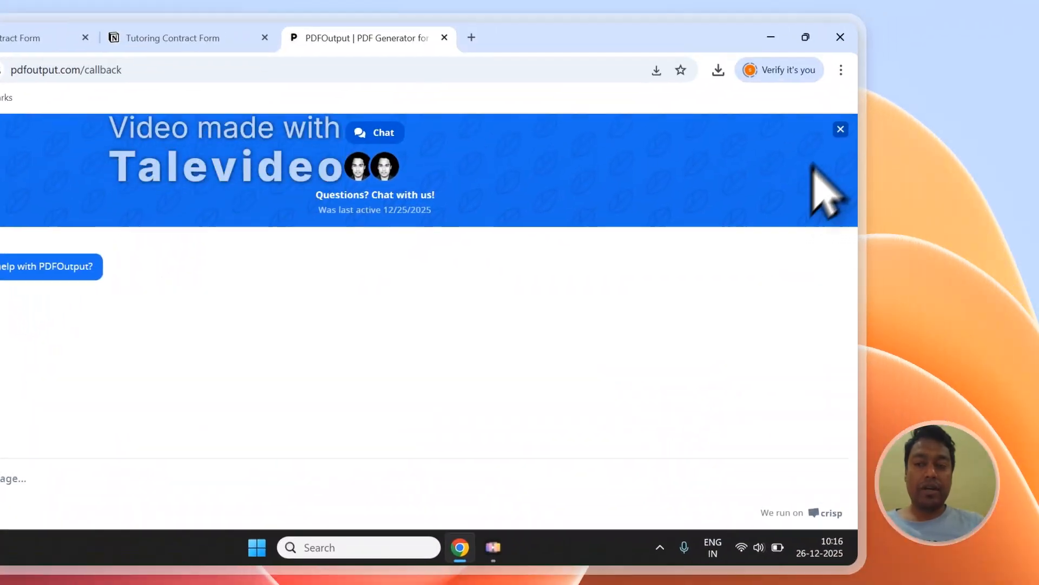
click(1010, 155)
click(812, 165)
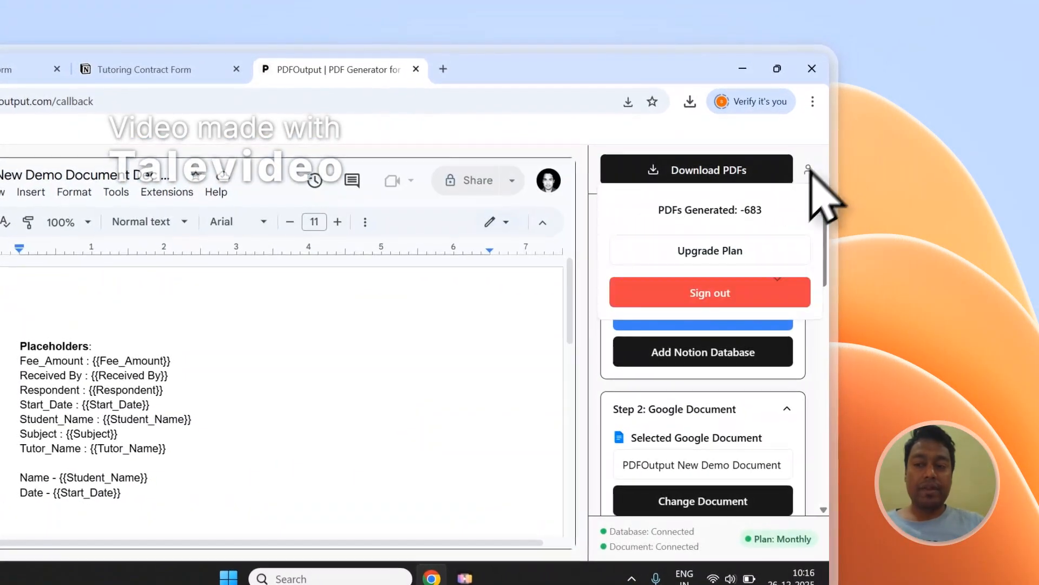
Sign out of the PDFOutput account and open the site's contact page to view the message form.
click(739, 292)
drag(823, 179, 824, 536)
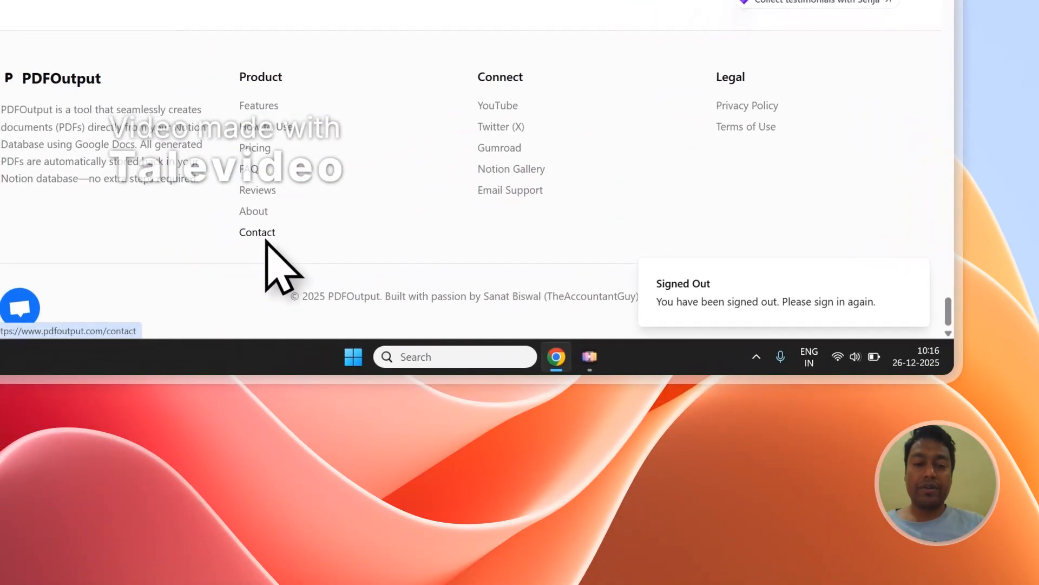
click(266, 241)
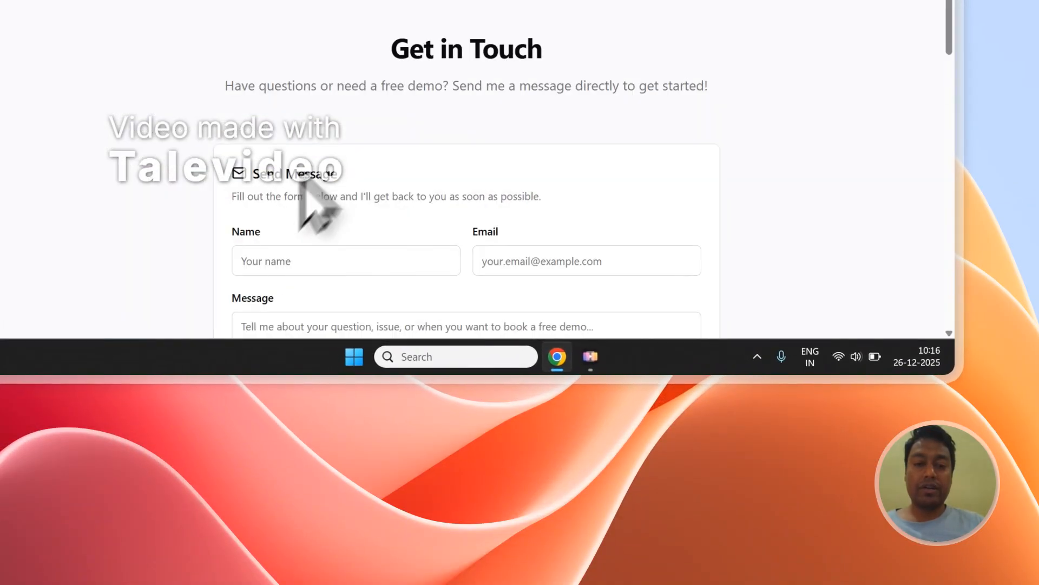
scroll(325, 179, down, 3)
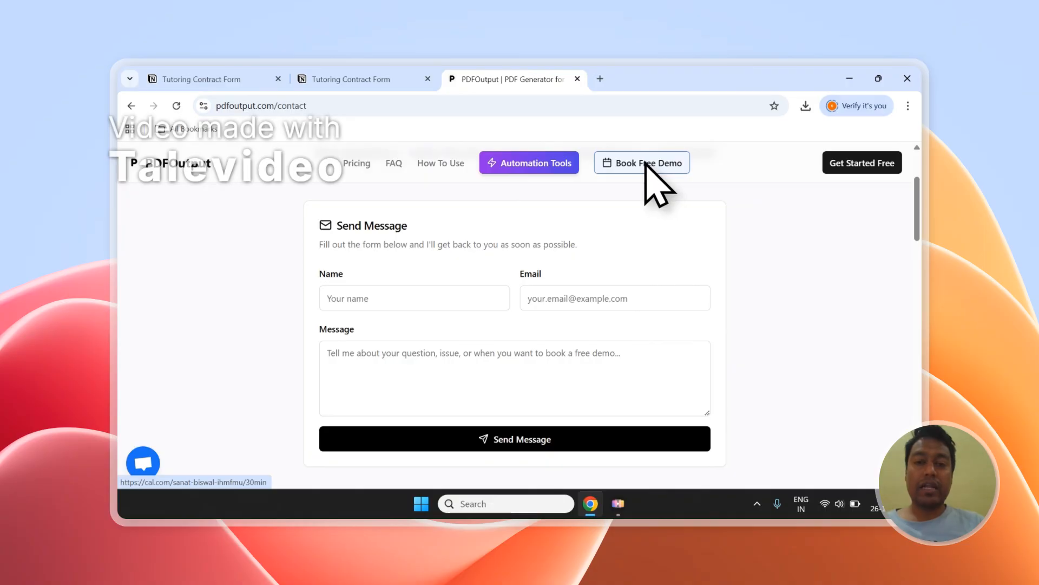
Switch to the Notion responses, look at the public form and the new entry's PDF generation status, and narrow the Subject column.
click(351, 79)
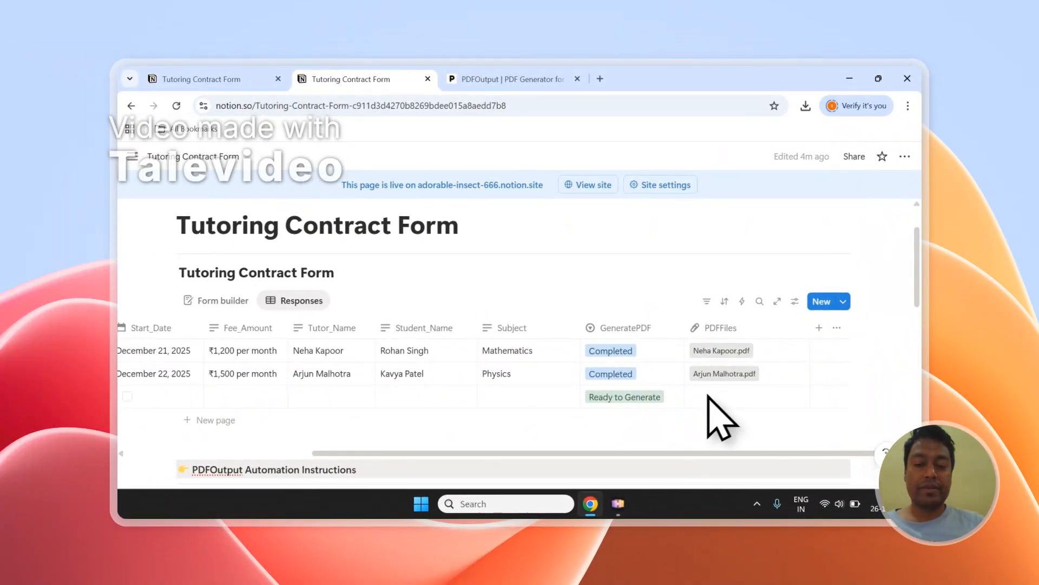
click(236, 79)
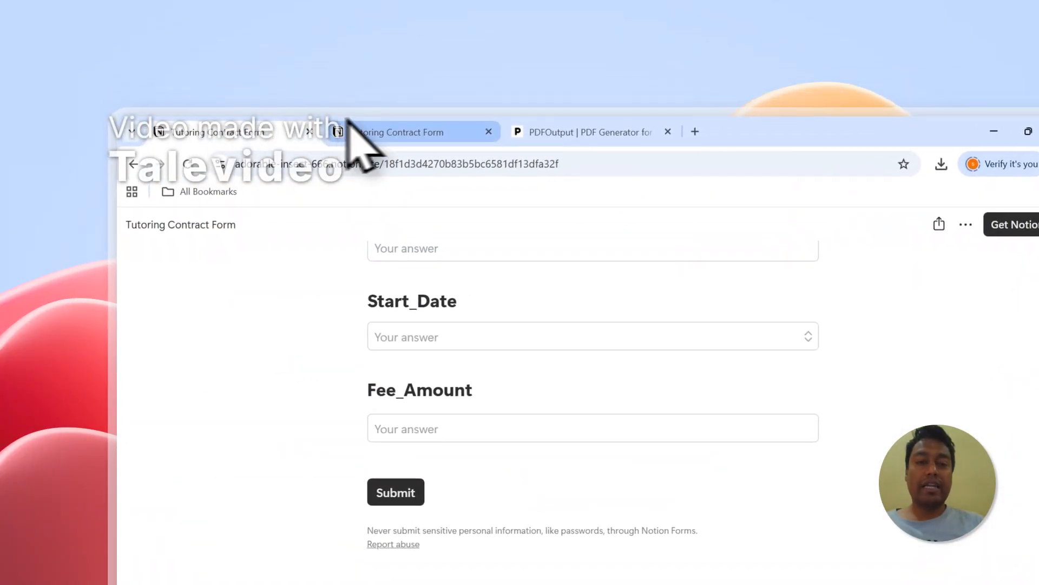
click(319, 79)
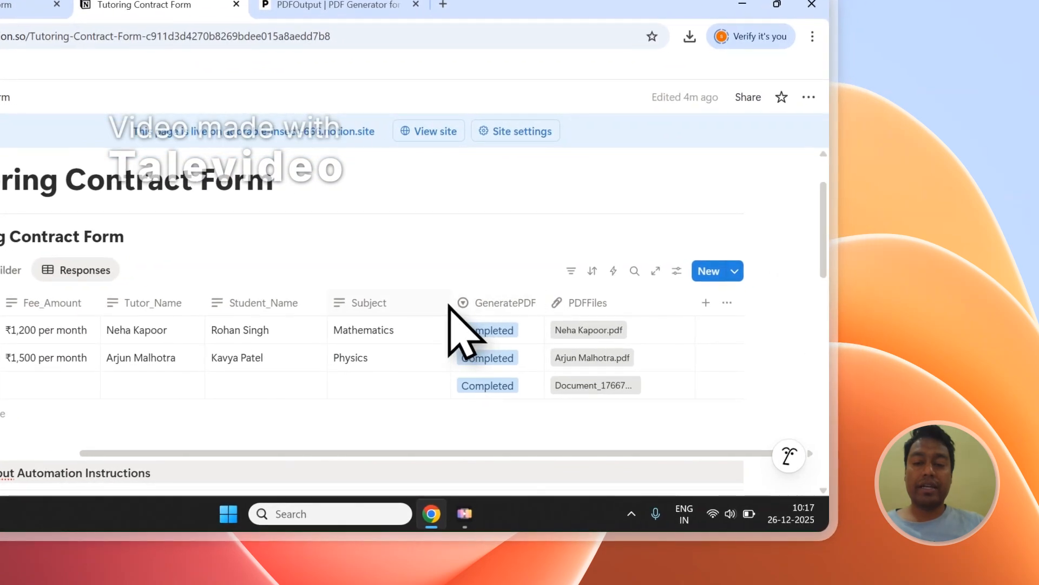
drag(451, 301, 443, 297)
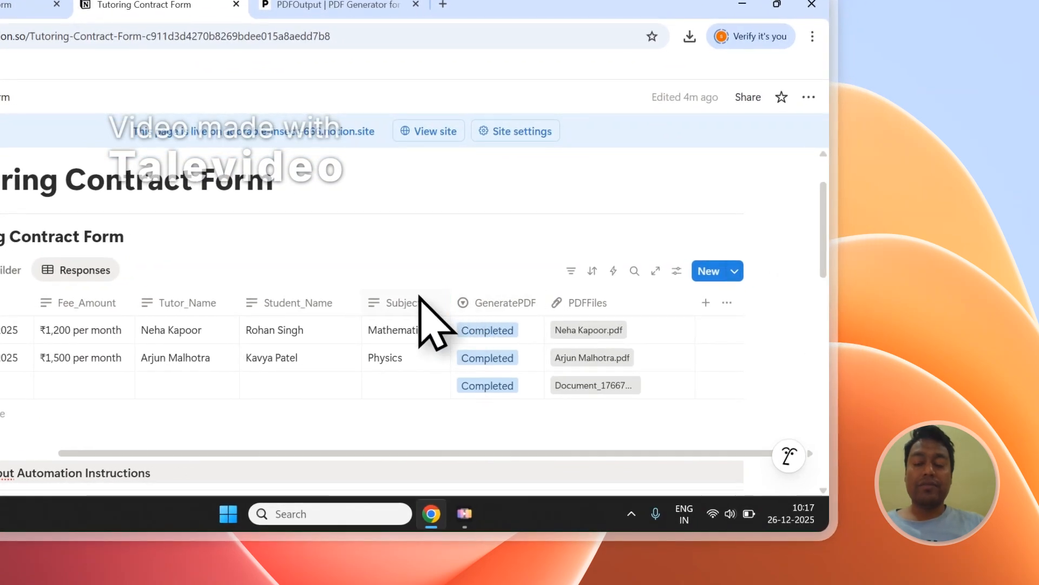